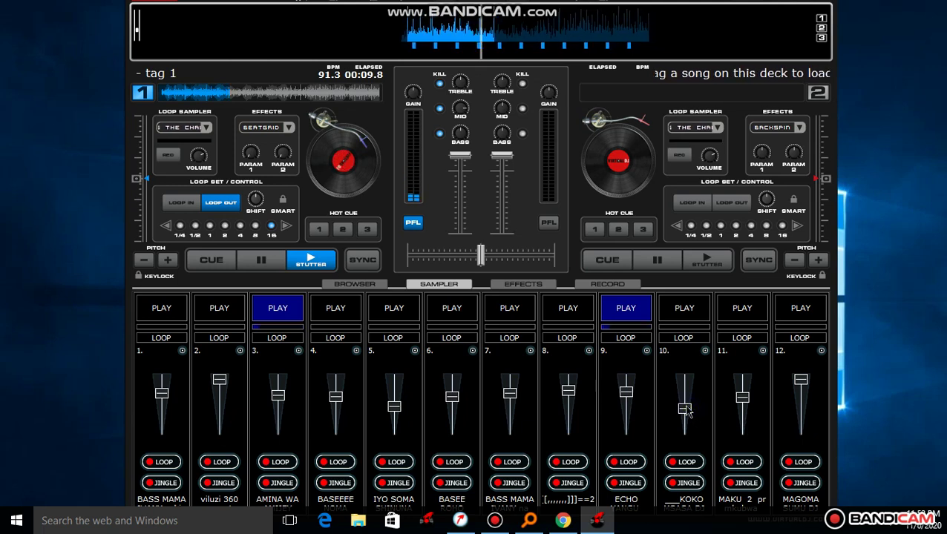
# Start samples 4 and 10 in the sampler and raise the volume of sample 10.
pyautogui.click(356, 312)
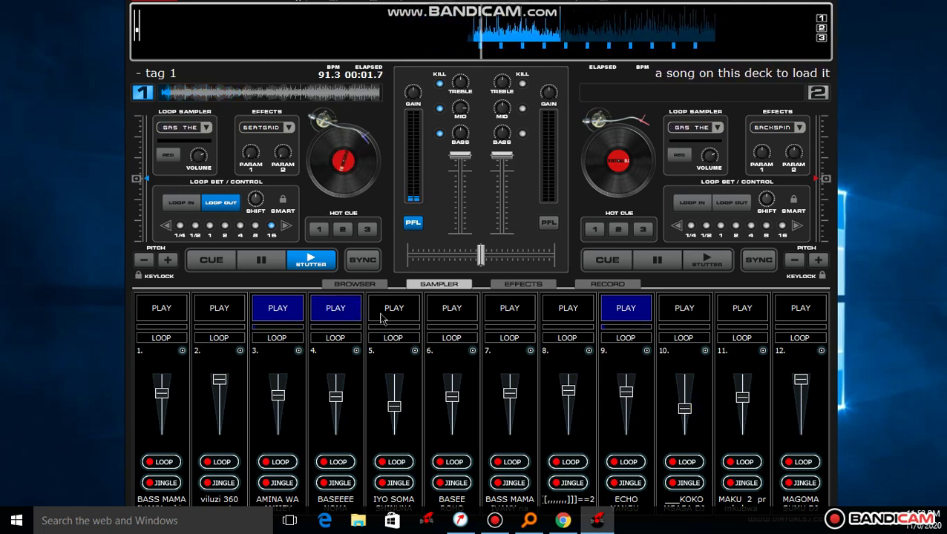
pyautogui.click(675, 318)
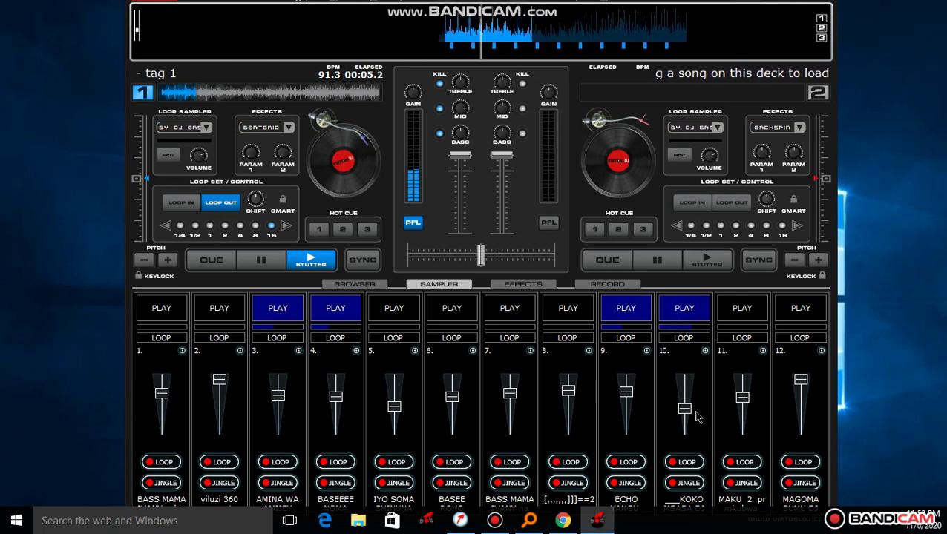
pyautogui.moveTo(685, 408); pyautogui.dragTo(684, 391)
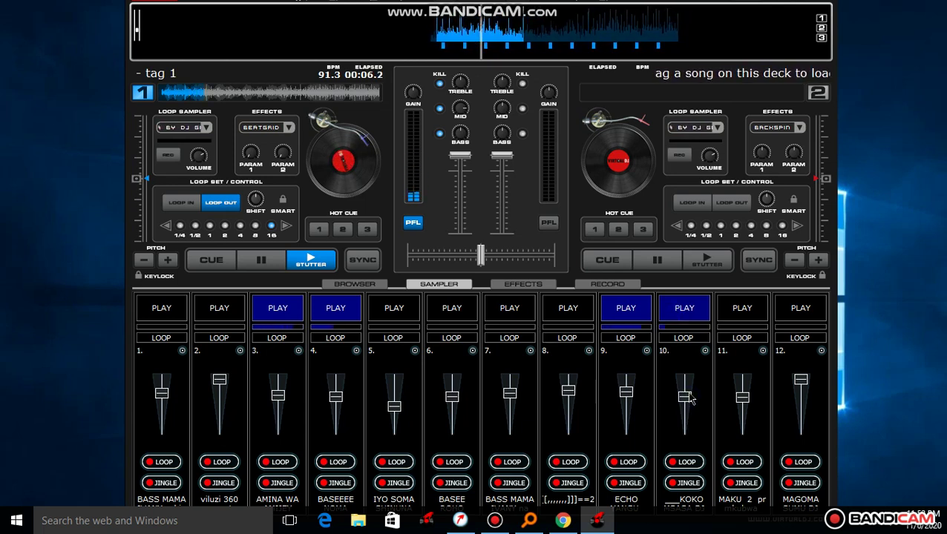
# Start sample 8 in place of sample 4, and replace it with sample 7.
pyautogui.click(563, 319)
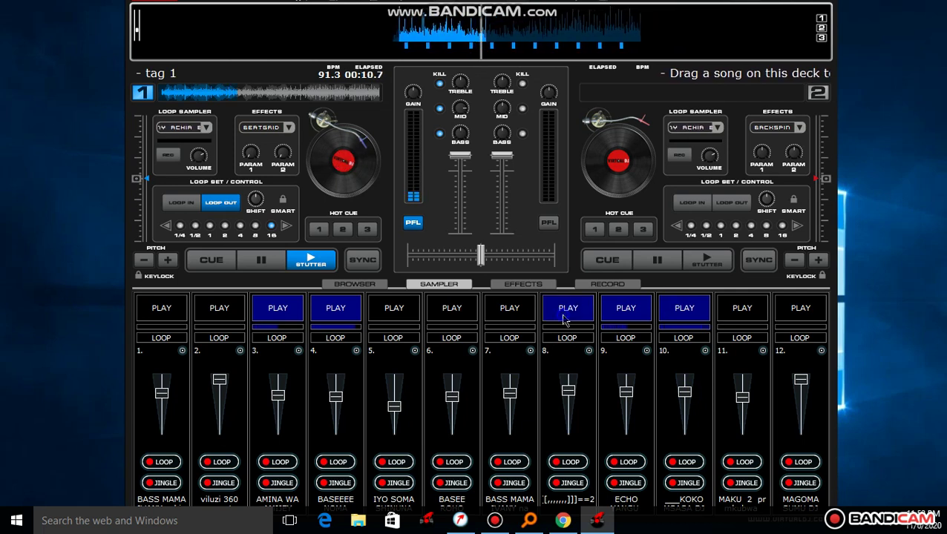
pyautogui.click(348, 323)
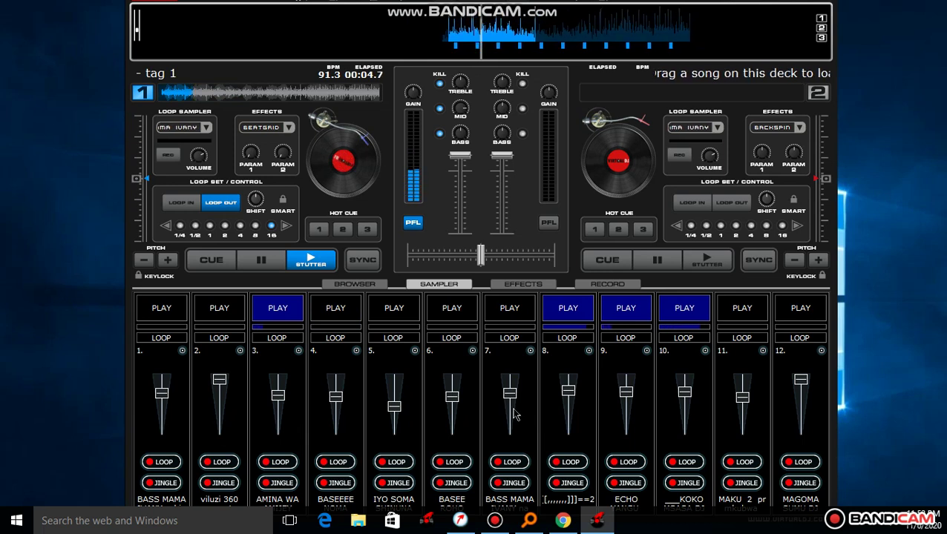
pyautogui.click(522, 313)
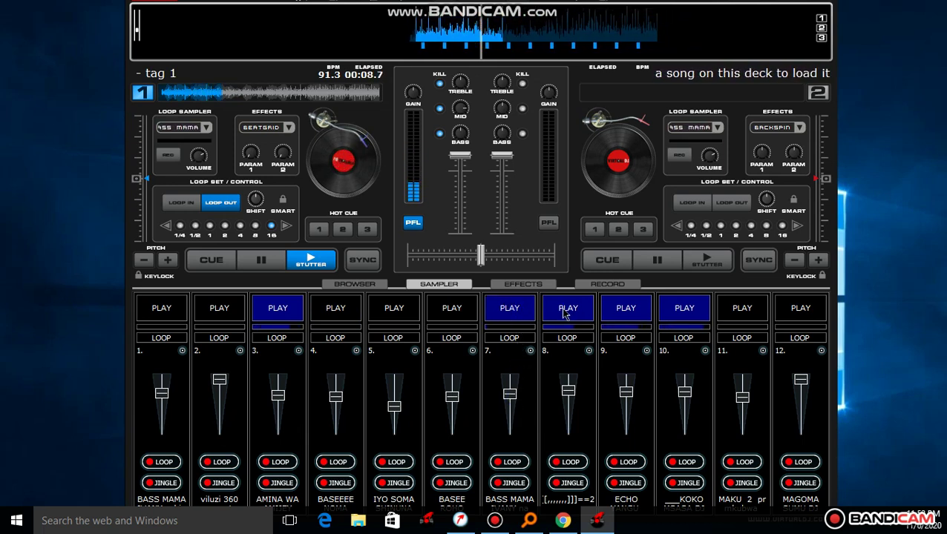
pyautogui.click(564, 315)
# Start sample 2, swap sample 7 for sample 6, and retrigger sample 2.
pyautogui.click(211, 308)
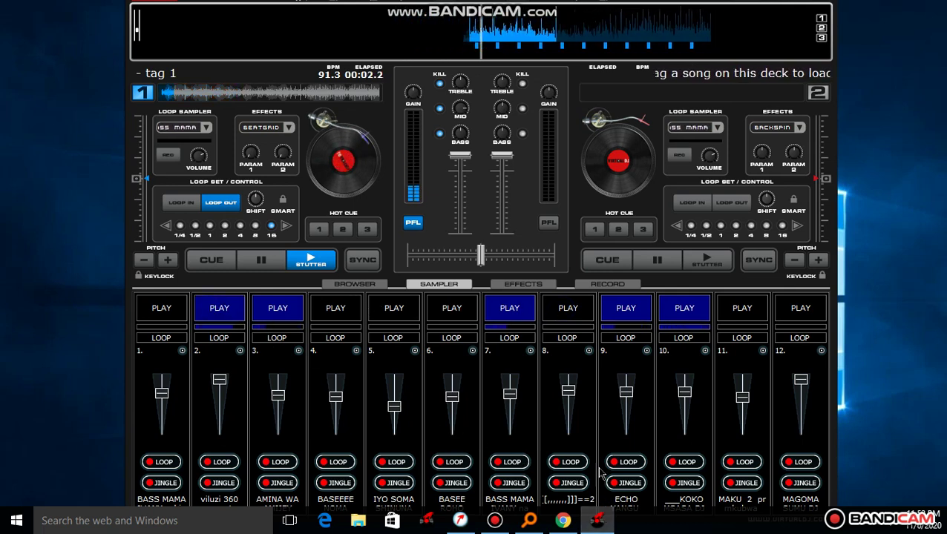
pyautogui.click(460, 311)
pyautogui.click(494, 310)
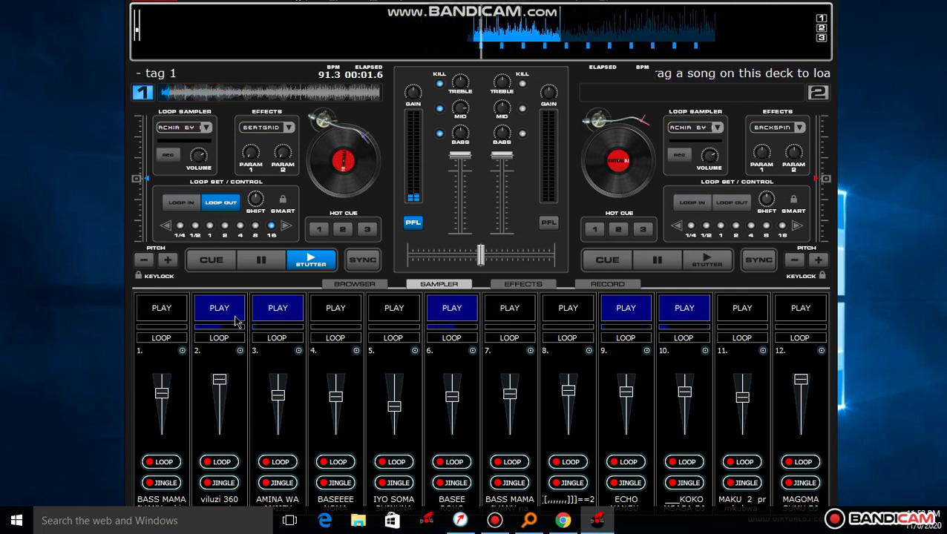
pyautogui.click(235, 319)
pyautogui.click(238, 319)
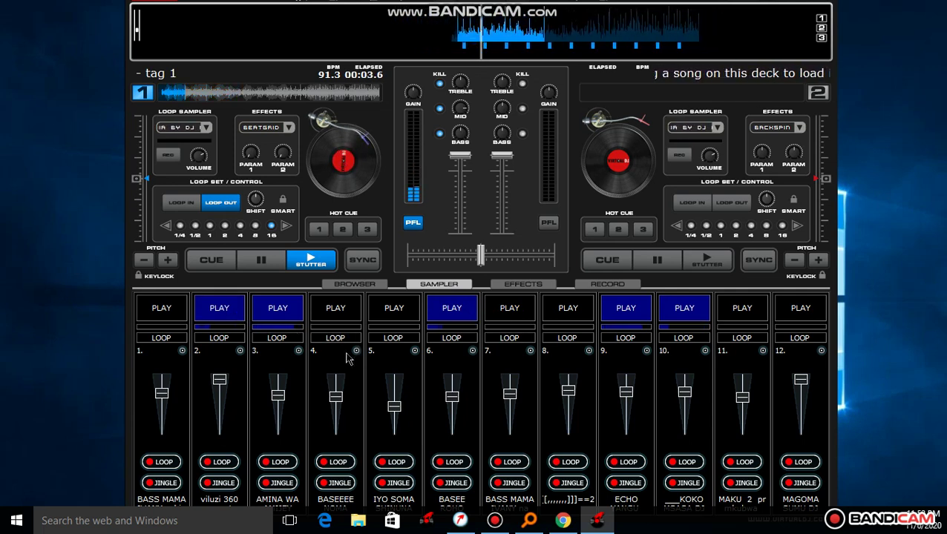
# Play sample 1 in place of sample 6, and replace it with sample 11.
pyautogui.click(178, 311)
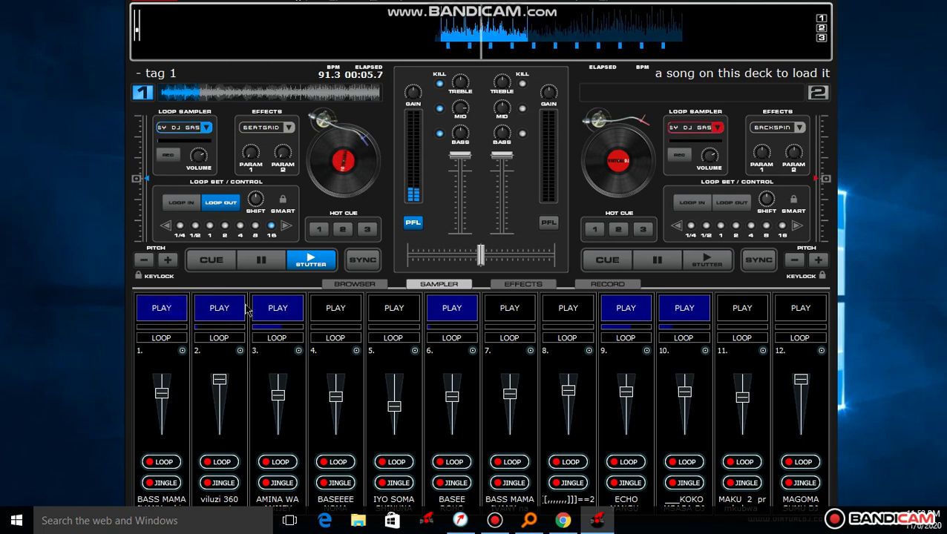
pyautogui.click(454, 319)
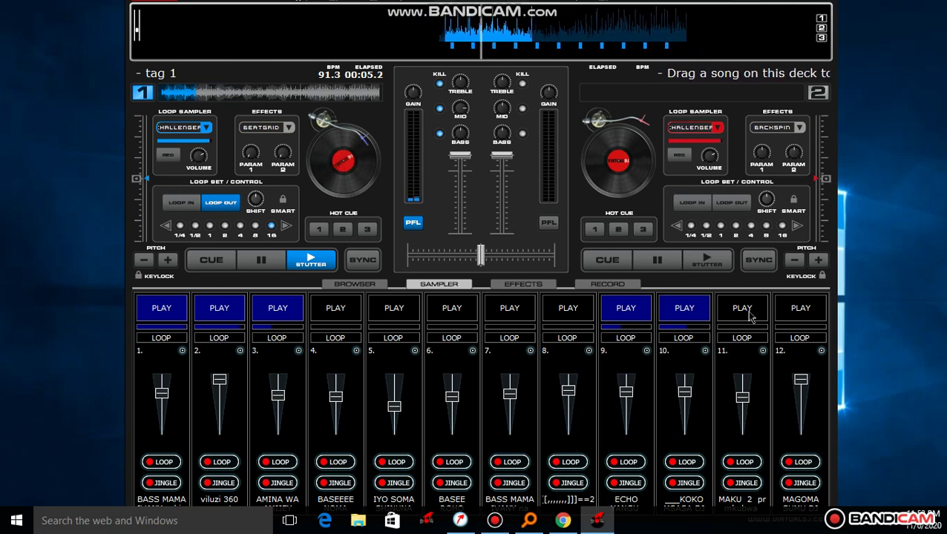
pyautogui.click(745, 312)
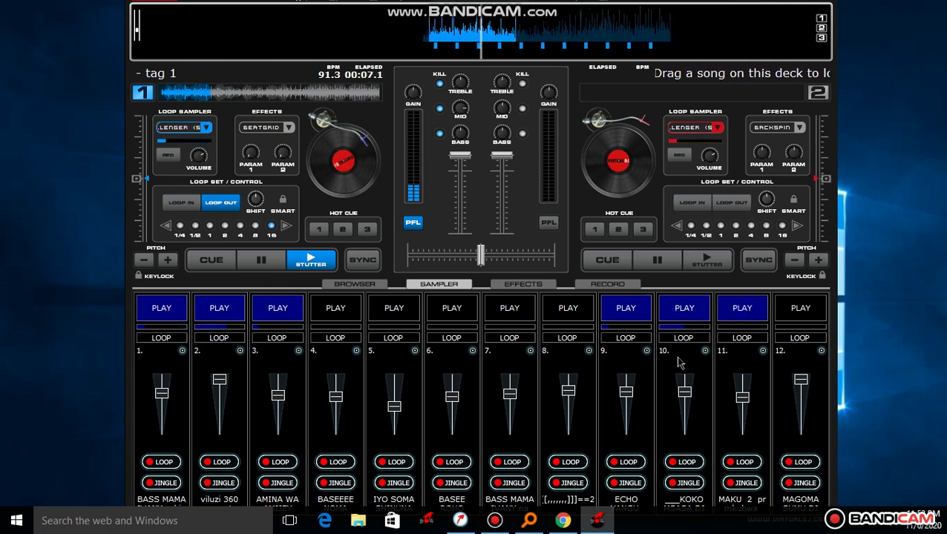
pyautogui.click(173, 309)
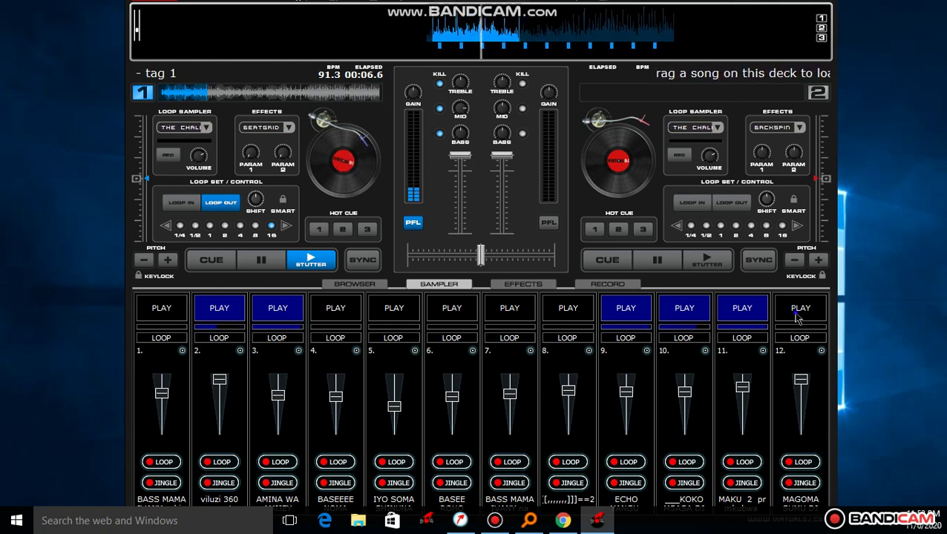
# Start sample 12 and load a BASS MAMA IVANY BY DJ GAS sample into slot 11.
pyautogui.click(796, 317)
pyautogui.click(763, 351)
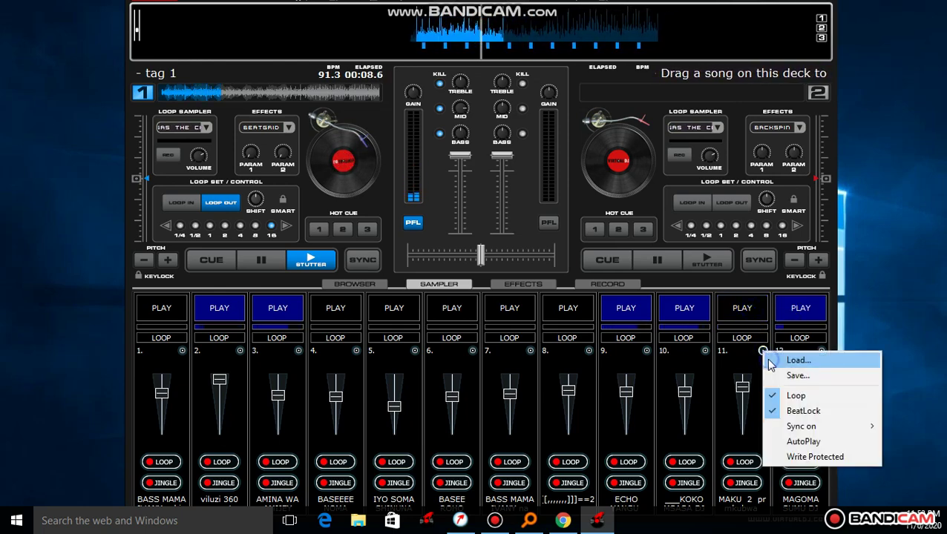
pyautogui.click(770, 361)
pyautogui.click(401, 206)
pyautogui.doubleClick(405, 207)
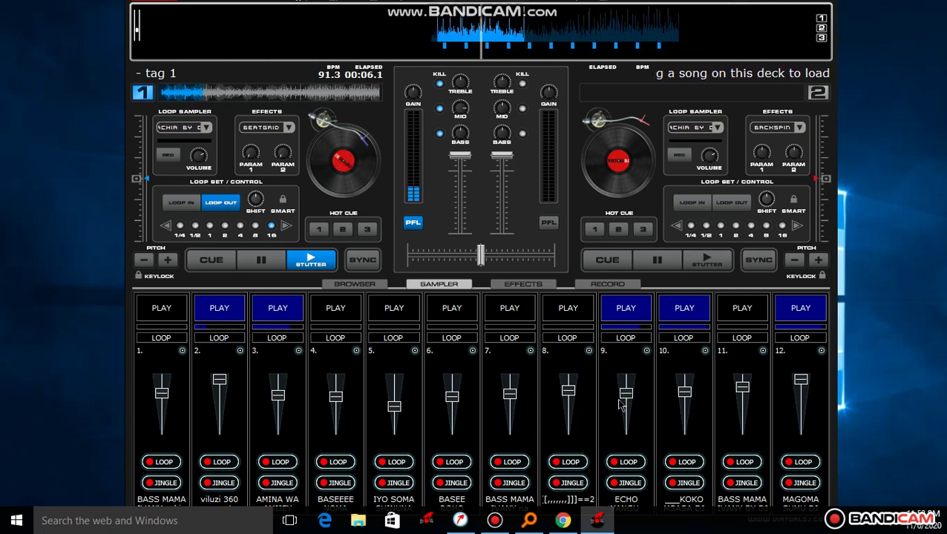
# Bring in samples 7, 11 and 6 one after another, stopping samples 12 and 7 along the way.
pyautogui.click(517, 321)
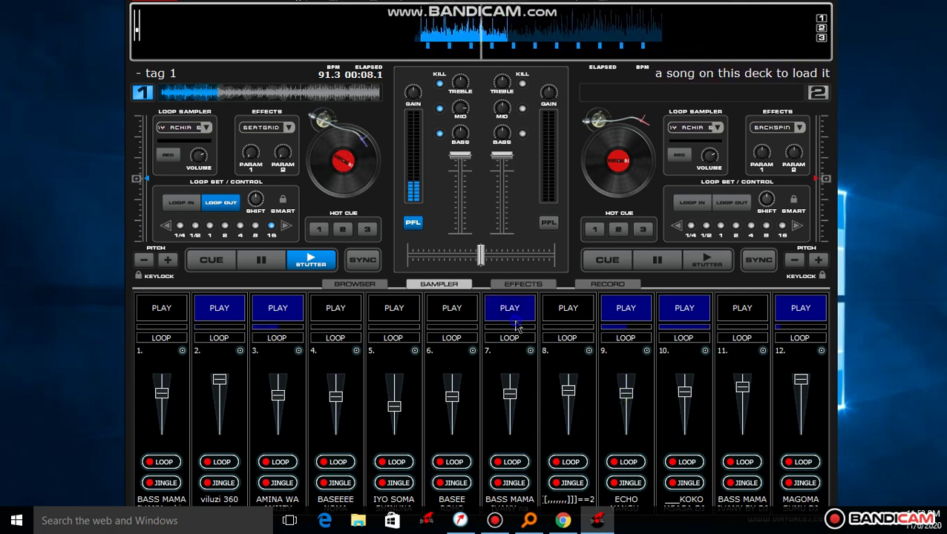
pyautogui.click(801, 323)
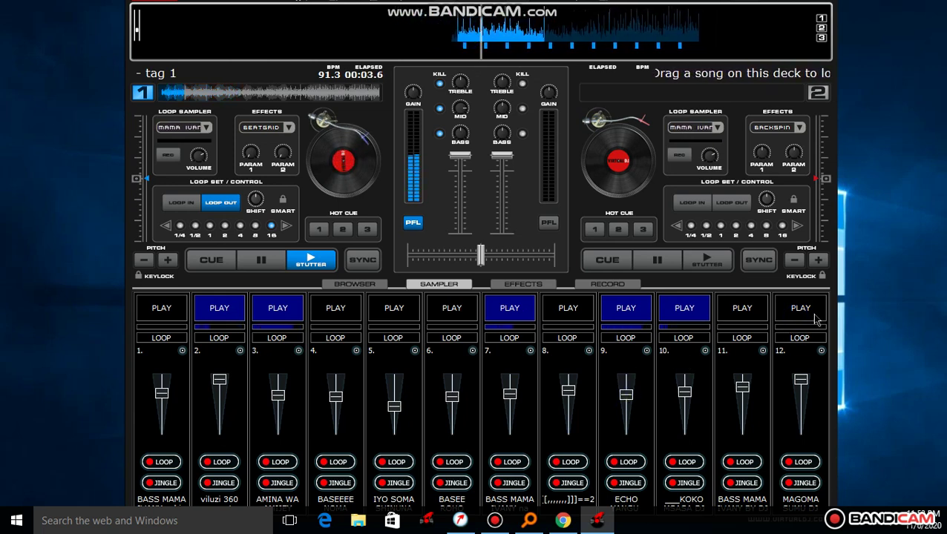
pyautogui.click(733, 309)
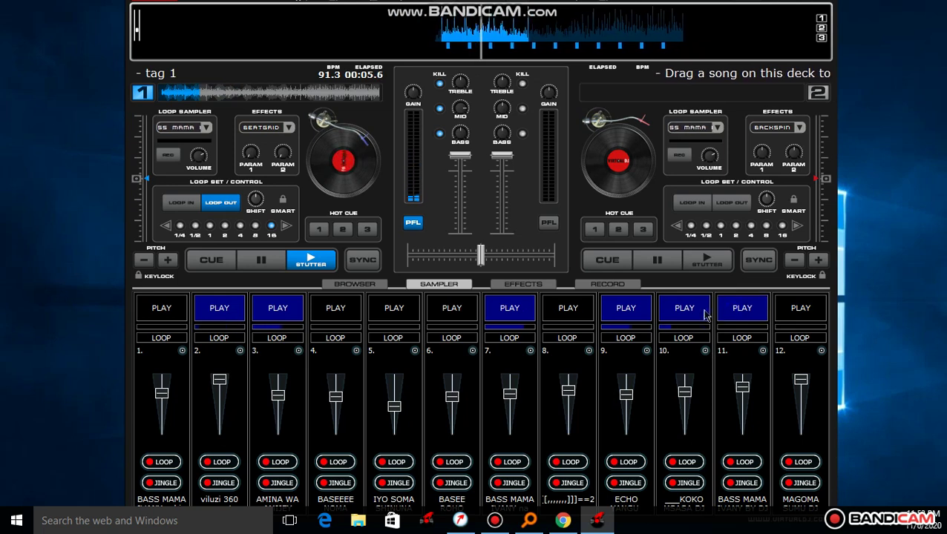
pyautogui.click(529, 304)
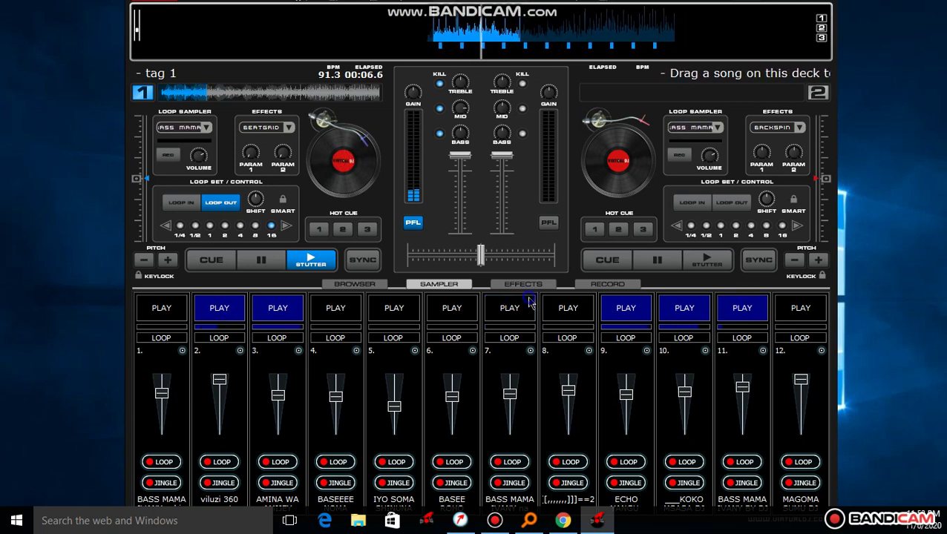
pyautogui.click(464, 319)
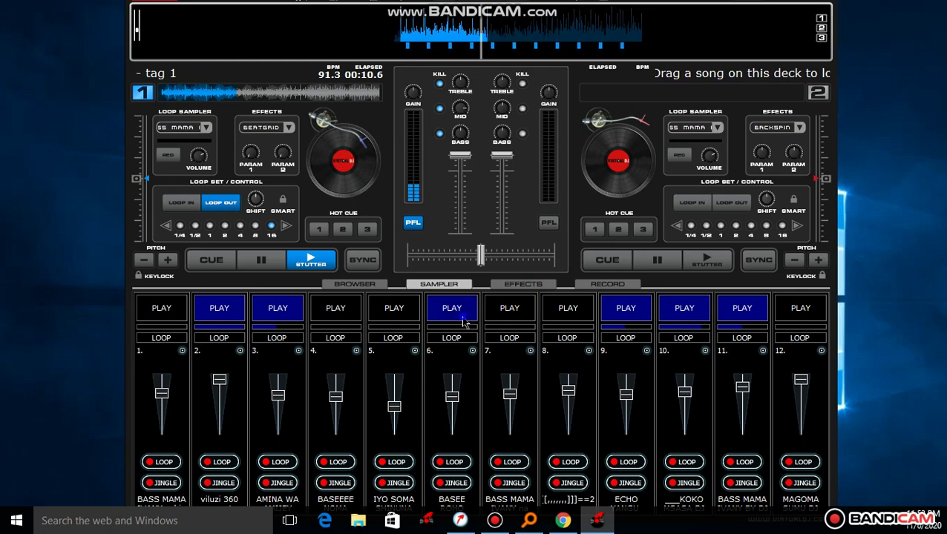
# Replace the sample in slot 11 with BASS MAMA IVANY drum kusagana and raise its volume to maximum.
pyautogui.click(734, 311)
pyautogui.click(762, 350)
pyautogui.click(785, 359)
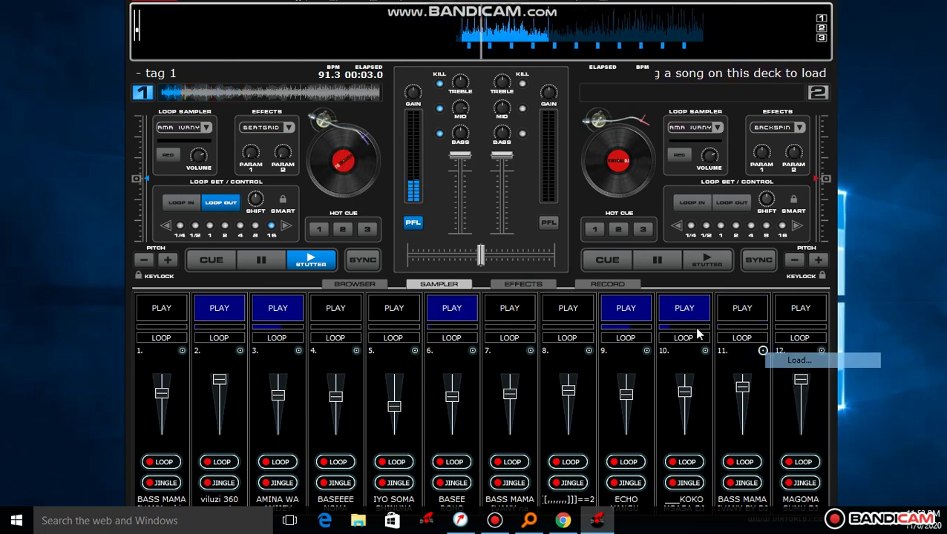
pyautogui.scroll(-2, 507, 243)
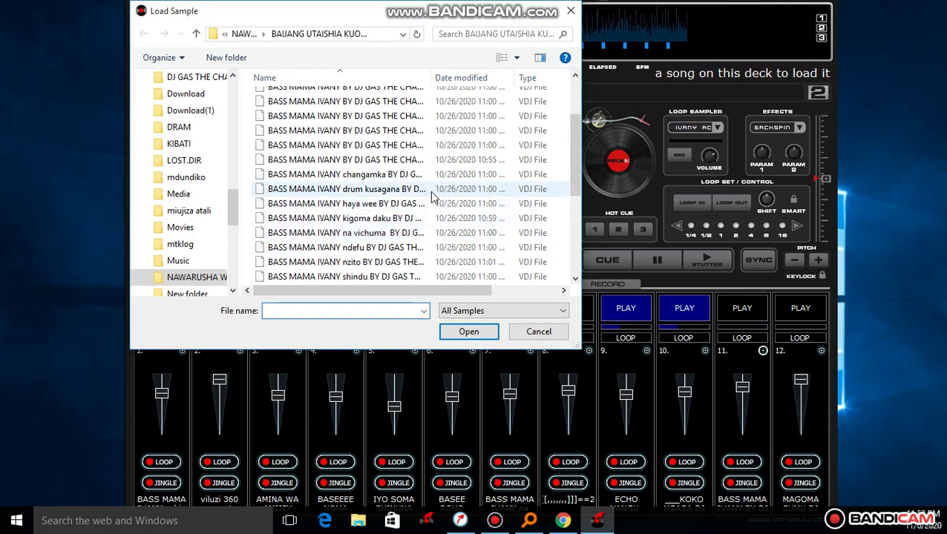
pyautogui.click(431, 191)
pyautogui.doubleClick(431, 190)
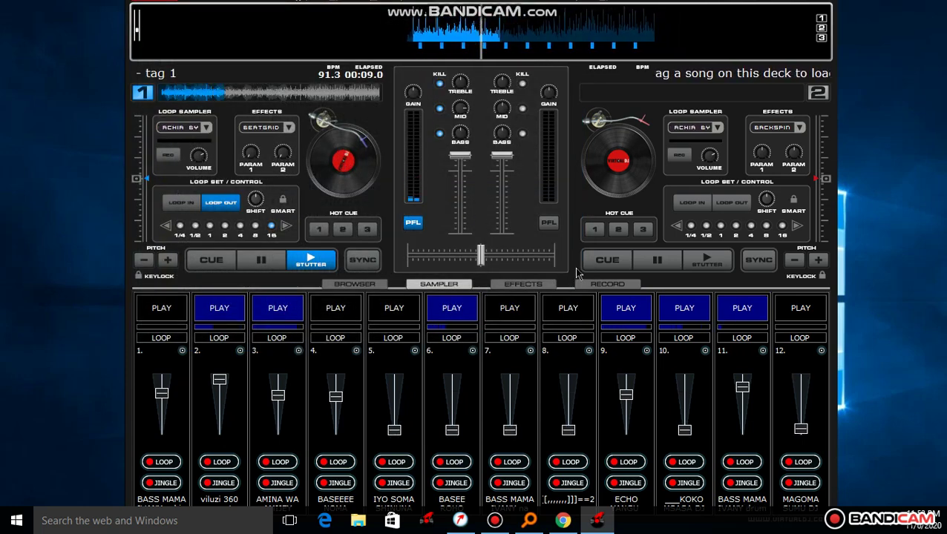
pyautogui.moveTo(742, 386); pyautogui.dragTo(743, 379)
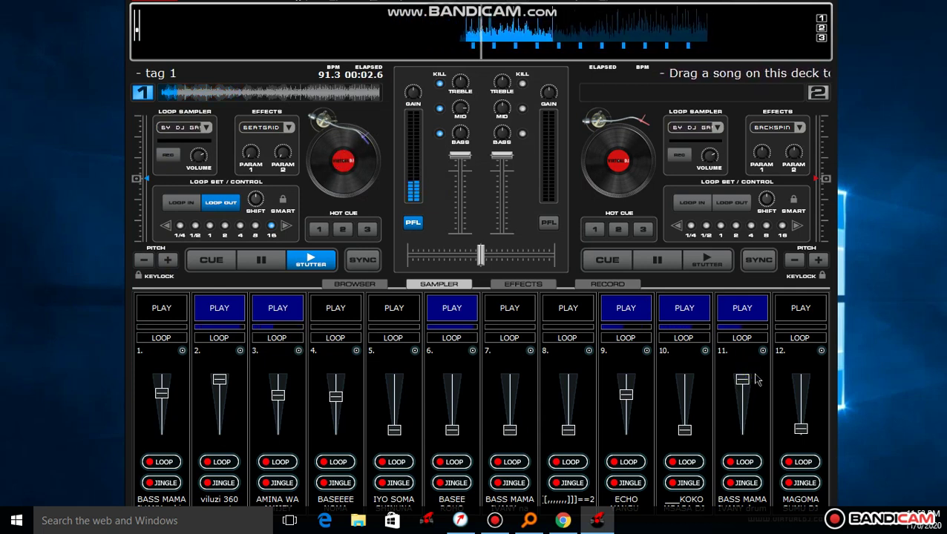
# Start sample 8 and load BASS MAMA IVANY drum teleza into slot 11.
pyautogui.click(568, 315)
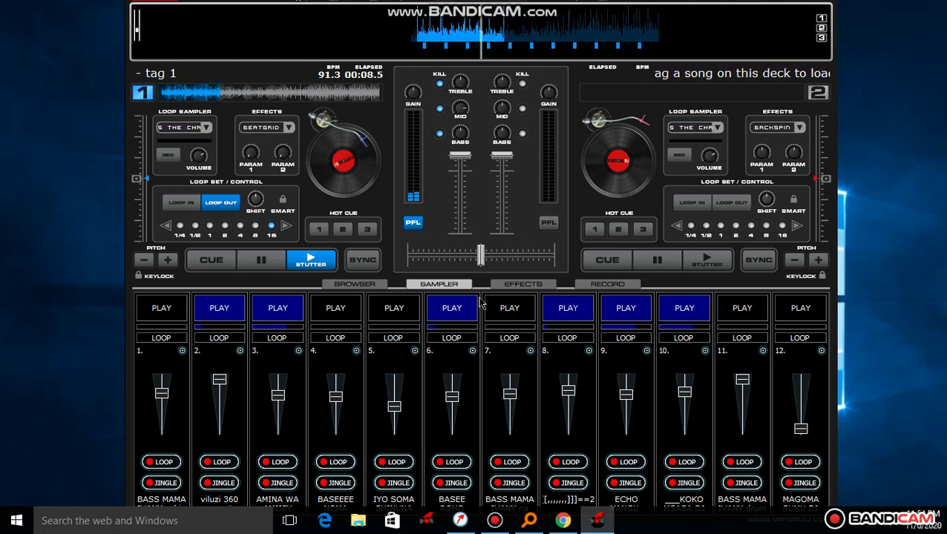
pyautogui.click(763, 350)
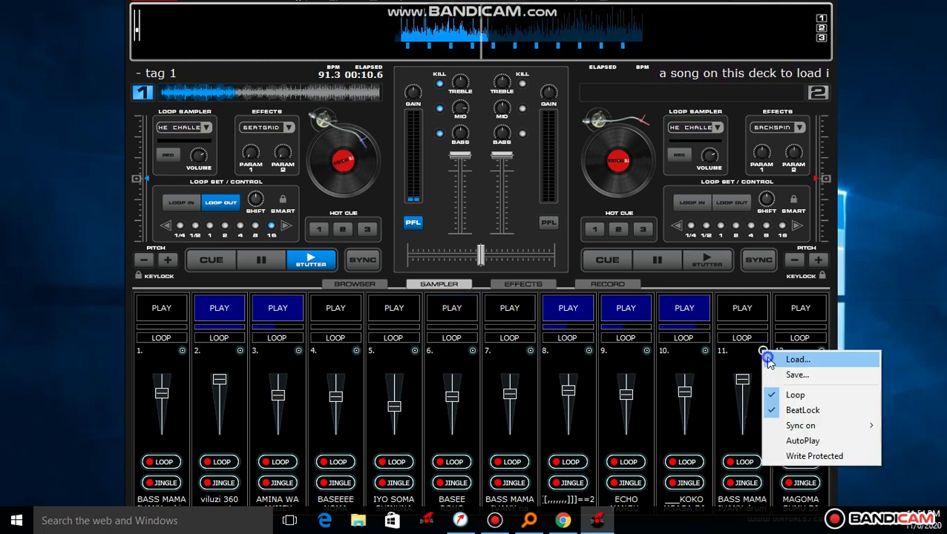
pyautogui.click(779, 358)
pyautogui.doubleClick(362, 97)
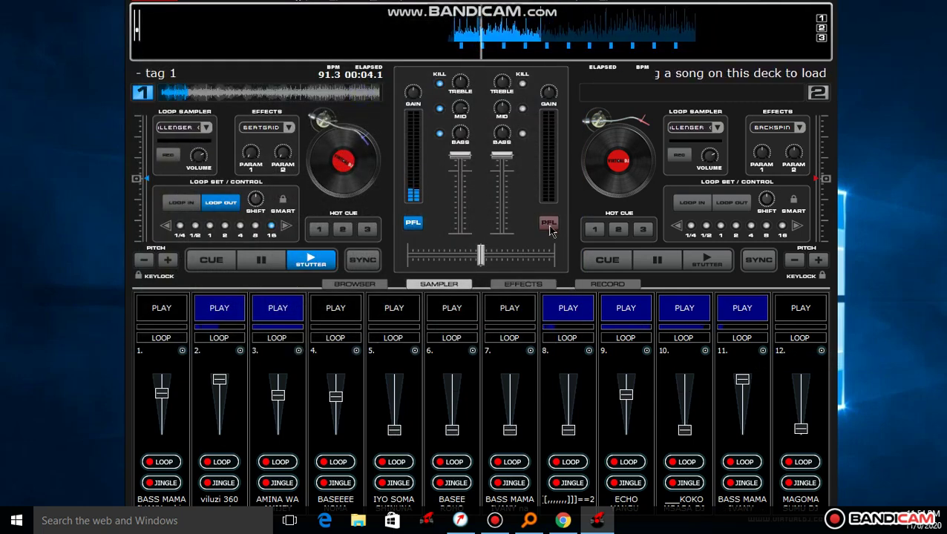
# Load the MAGOMA GUMU sample into slot 11 and play it in place of sample 8.
pyautogui.click(762, 350)
pyautogui.click(764, 361)
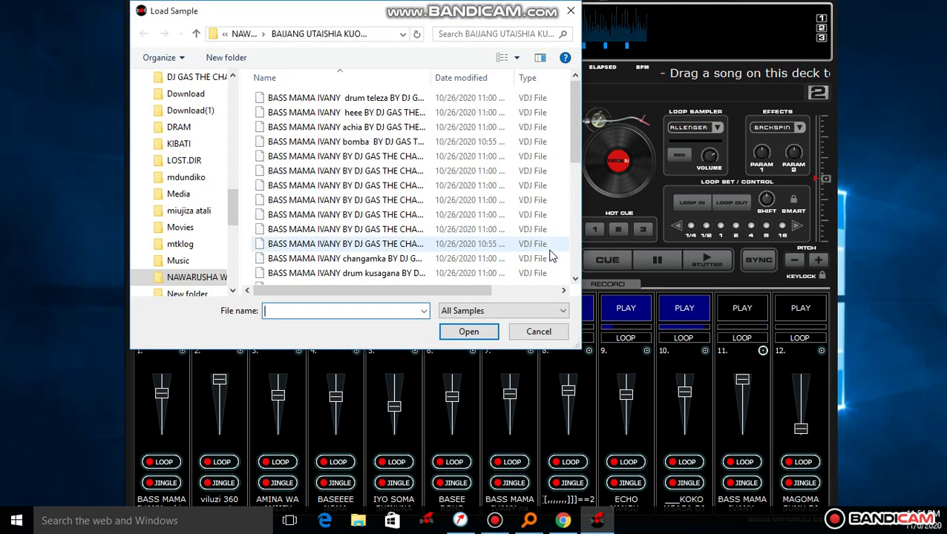
pyautogui.scroll(-5, 466, 236)
pyautogui.doubleClick(466, 236)
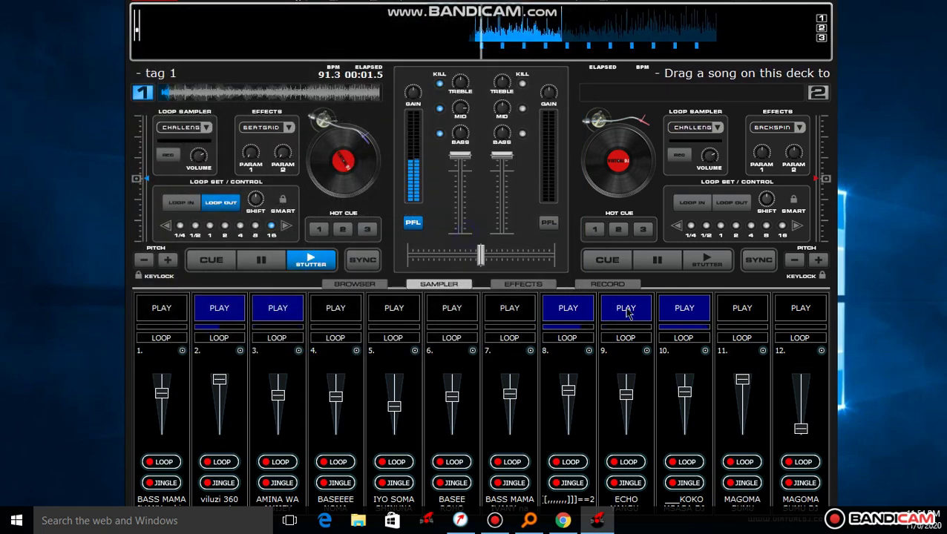
pyautogui.click(739, 310)
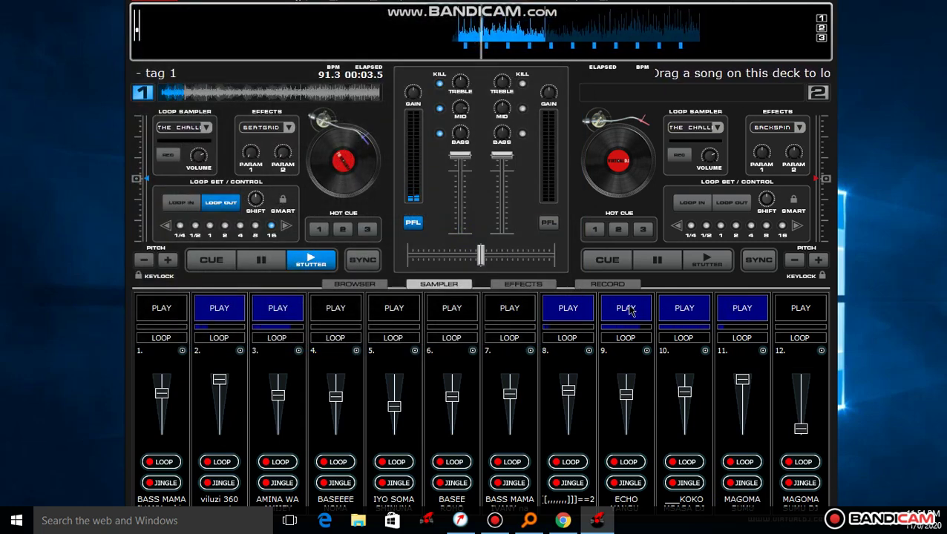
pyautogui.click(583, 311)
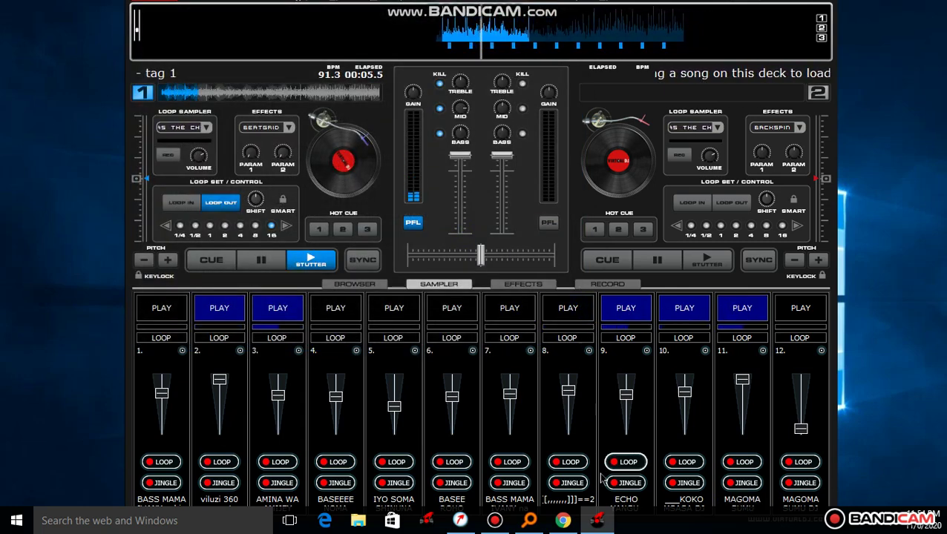
pyautogui.click(493, 521)
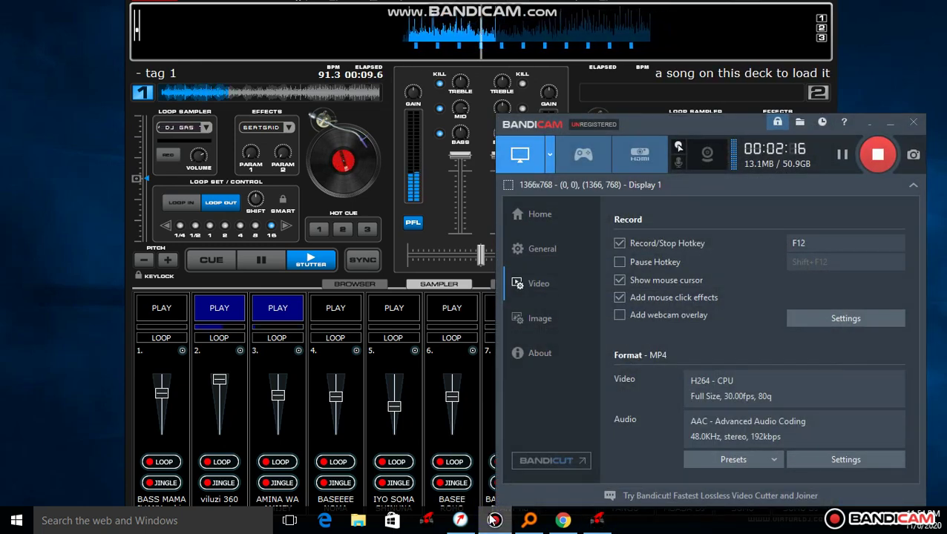
pyautogui.click(493, 520)
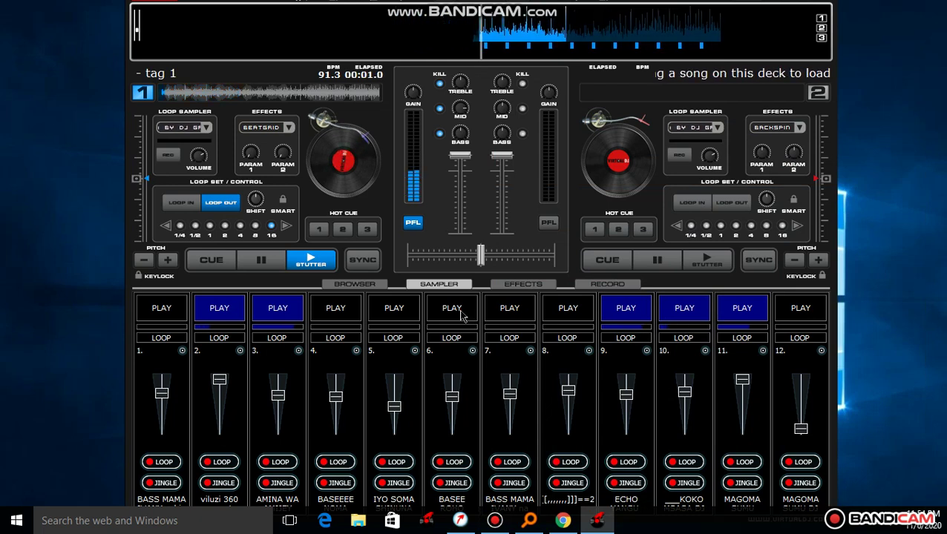
# Play sample 6 in place of sample 11 and open the sample options of slot 11.
pyautogui.click(461, 314)
pyautogui.click(752, 304)
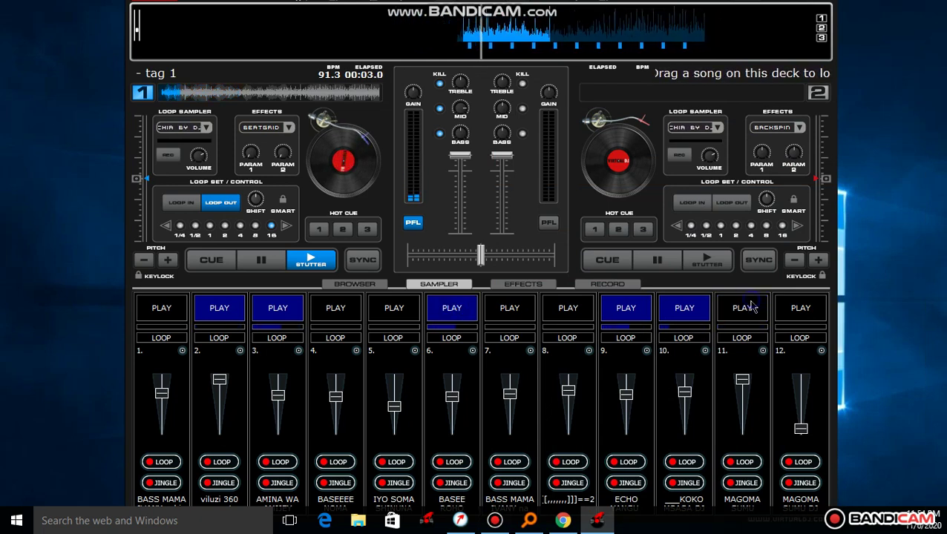
pyautogui.click(761, 351)
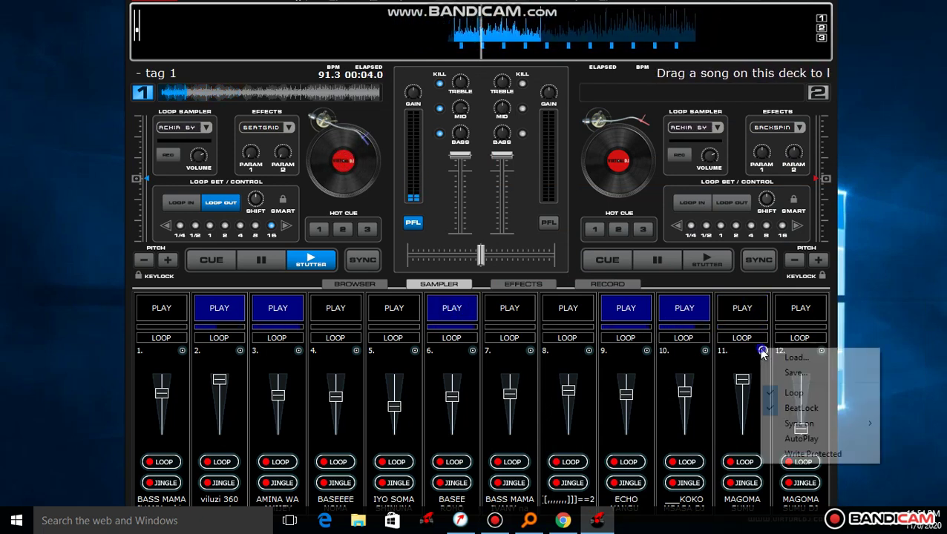
# Play sample 12 in place of sample 6 and raise sample 12's volume to near maximum.
pyautogui.click(799, 320)
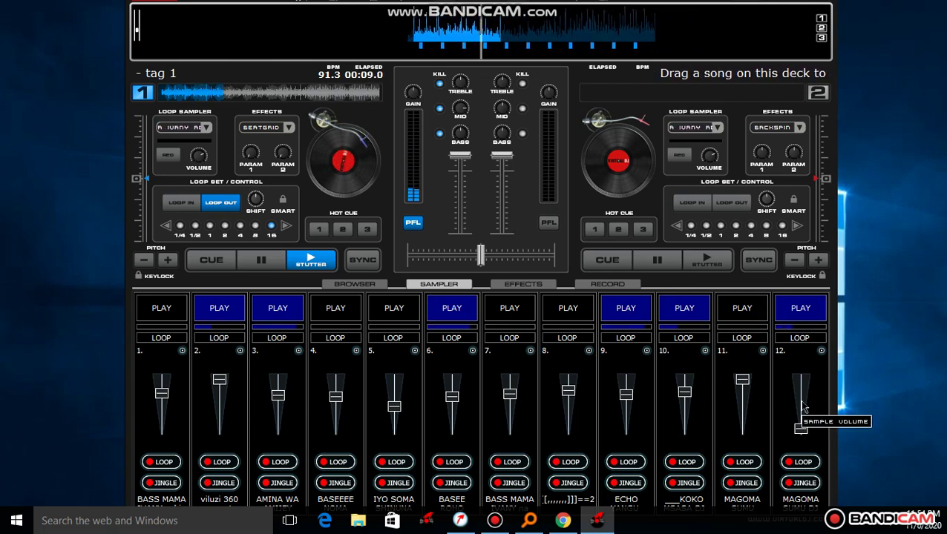
pyautogui.moveTo(800, 428); pyautogui.dragTo(800, 400)
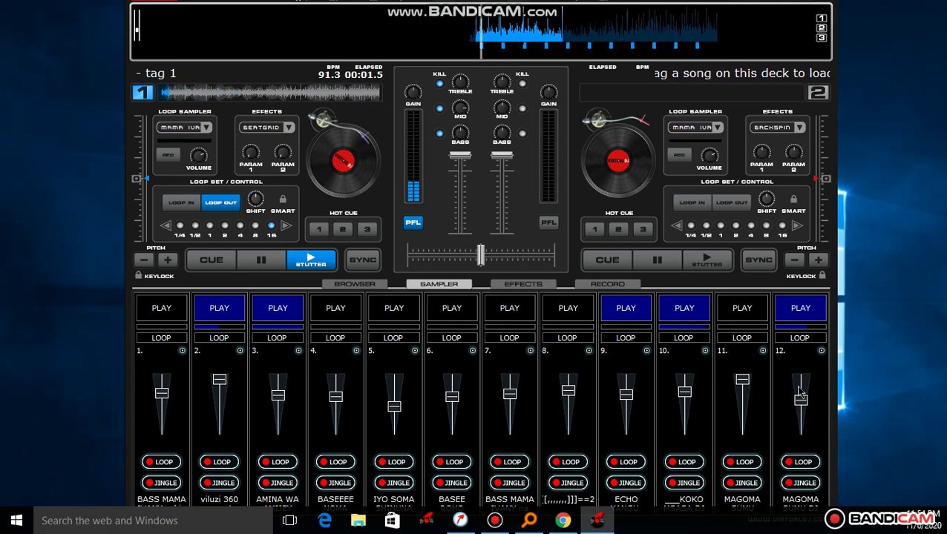
pyautogui.moveTo(800, 392); pyautogui.dragTo(800, 377)
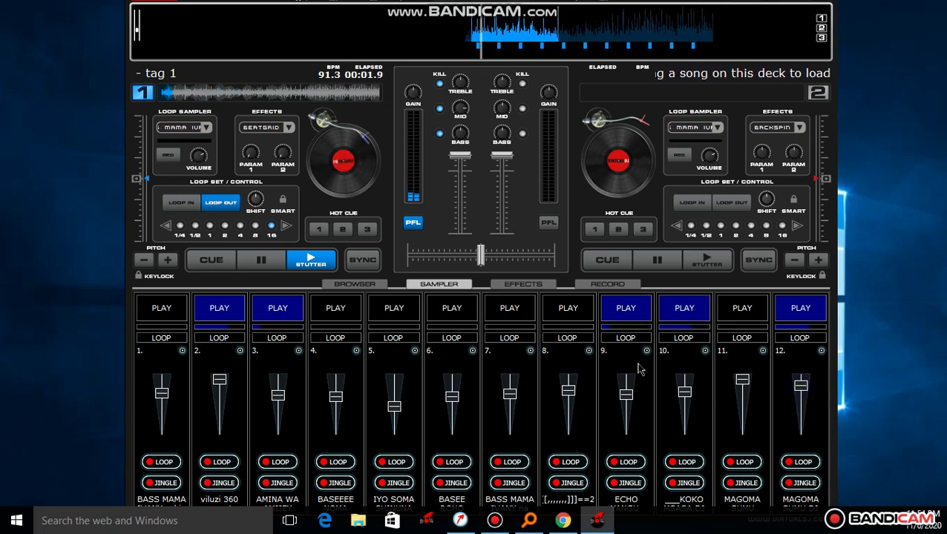
# Start sample 5, and take samples 10 and 2 out of the mix one after the other.
pyautogui.click(394, 317)
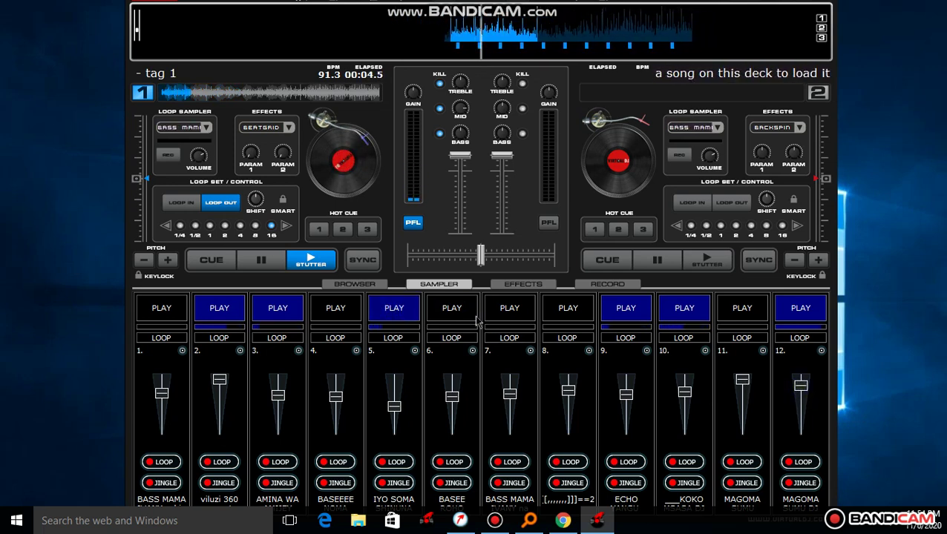
pyautogui.click(681, 308)
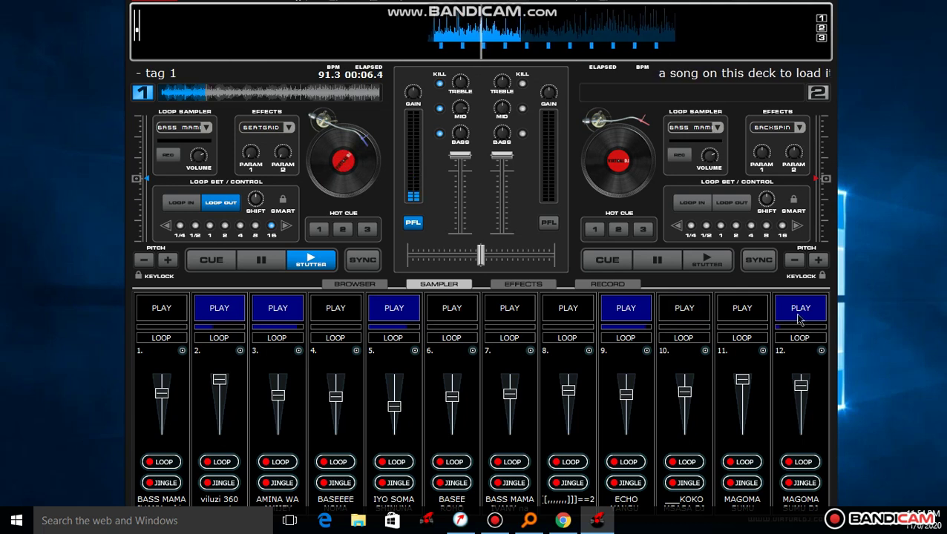
pyautogui.click(220, 308)
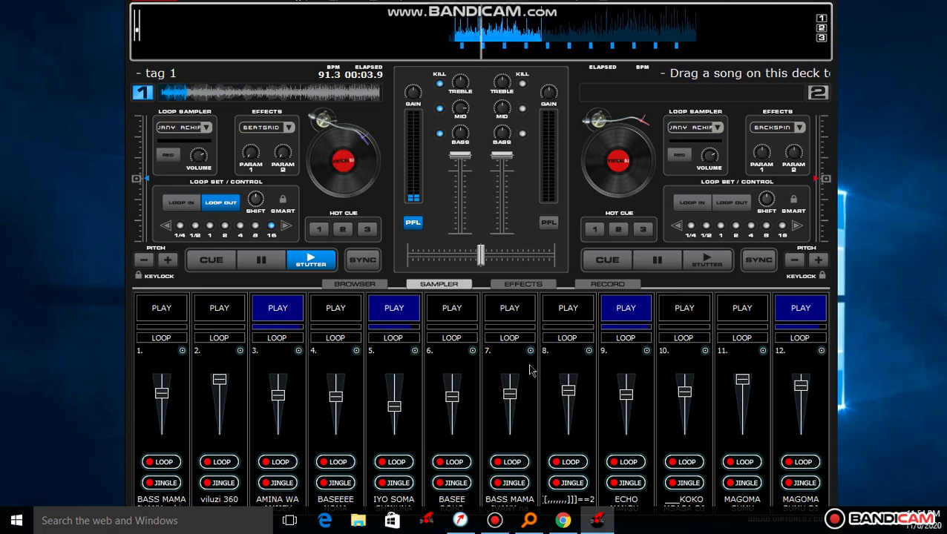
# Layer samples 1, 2 and 10 onto the running mix.
pyautogui.click(158, 316)
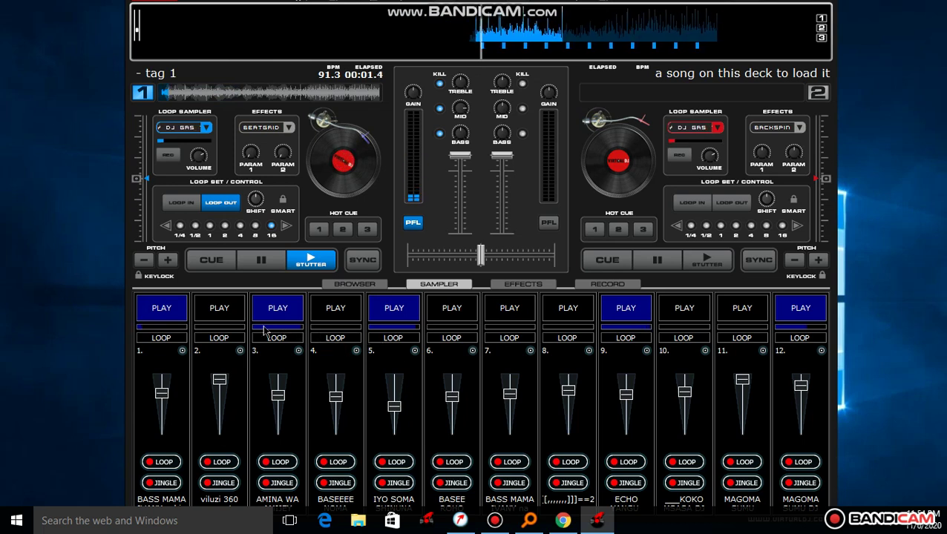
pyautogui.click(225, 320)
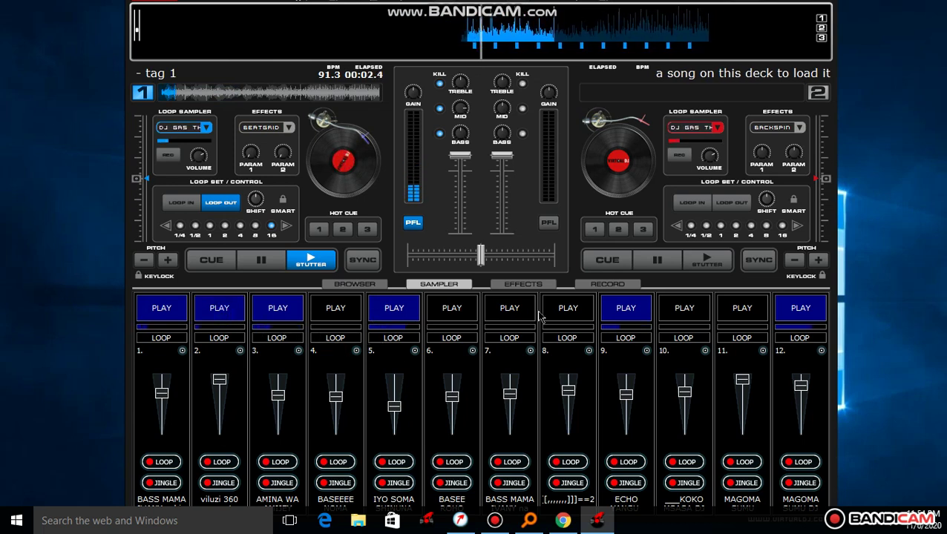
pyautogui.click(692, 323)
# Thin out the mix by stopping samples 5, 12, 1 and 3 in turn.
pyautogui.click(412, 323)
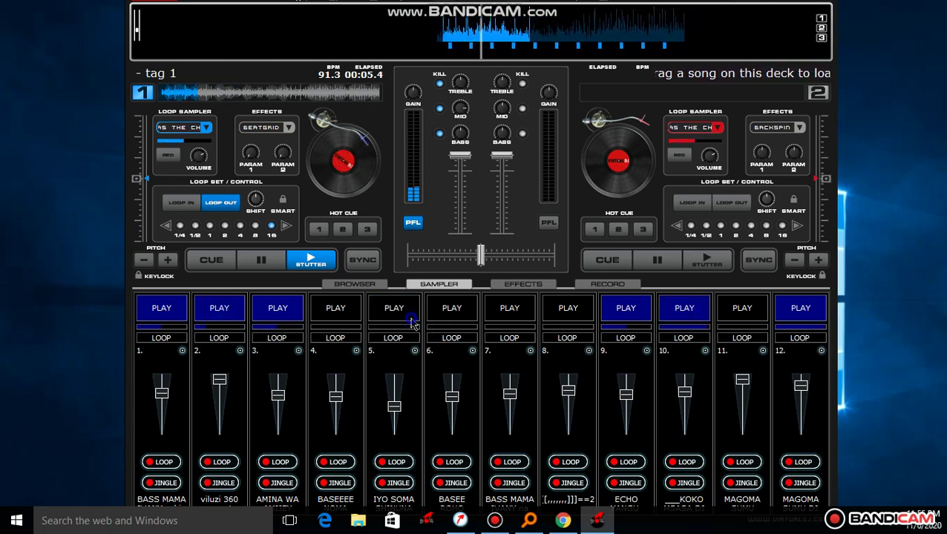
pyautogui.click(798, 318)
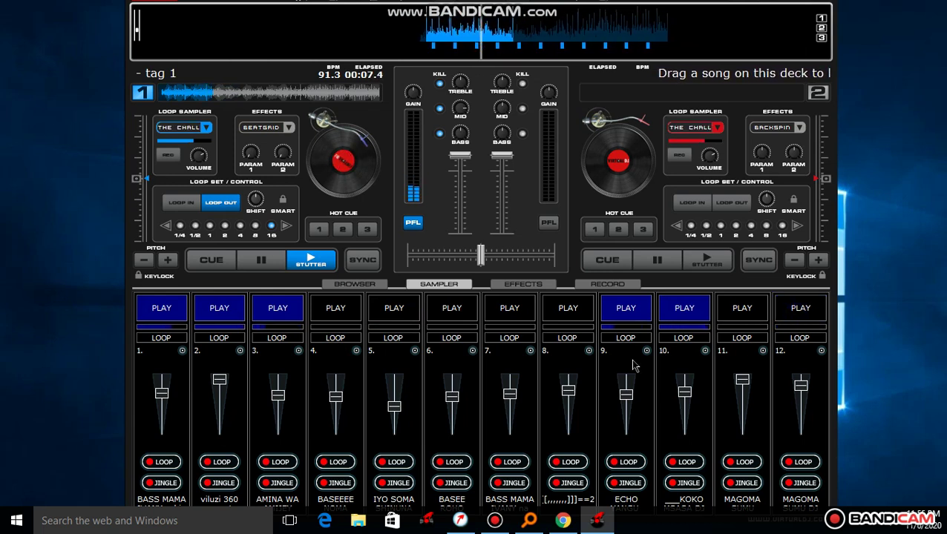
pyautogui.click(173, 321)
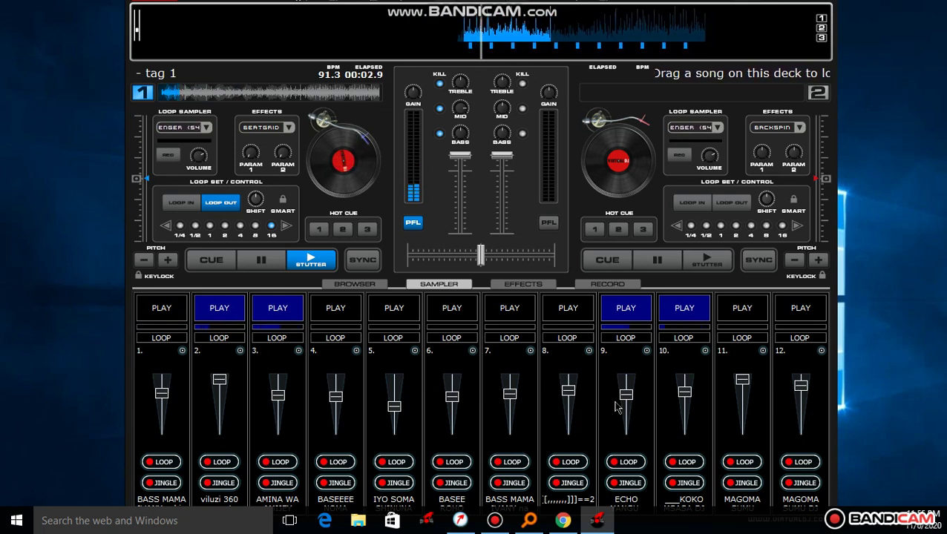
pyautogui.click(291, 319)
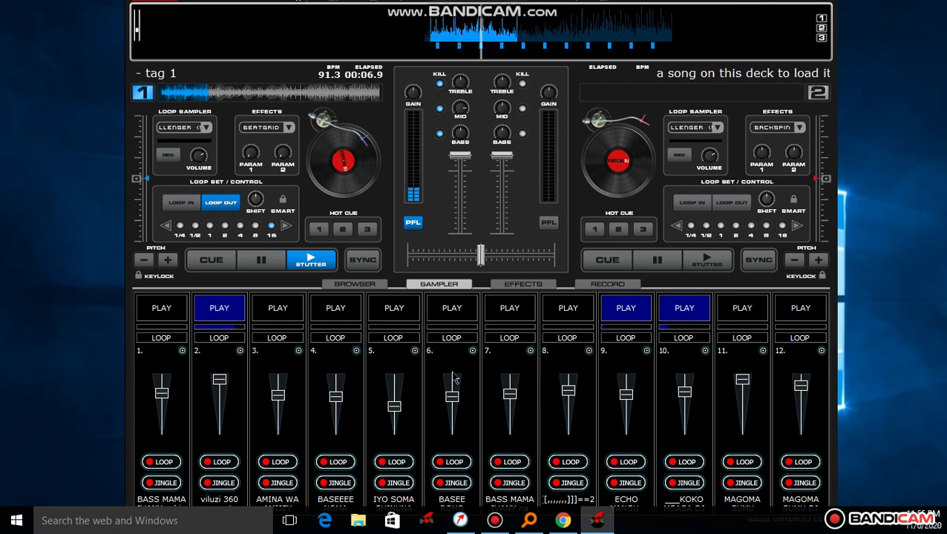
# Play sample 7 with its volume slightly lowered, and replace it with sample 8.
pyautogui.click(506, 417)
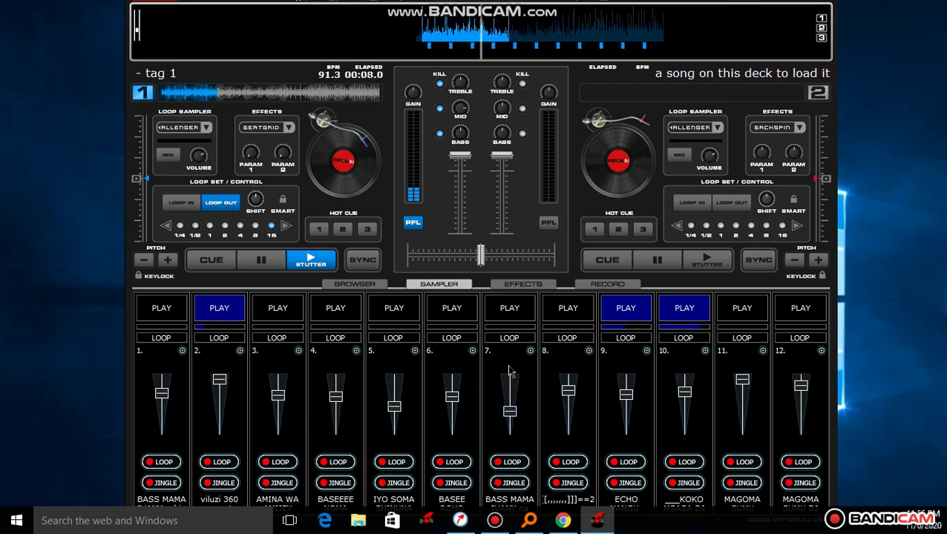
pyautogui.click(513, 312)
pyautogui.moveTo(510, 411); pyautogui.dragTo(510, 403)
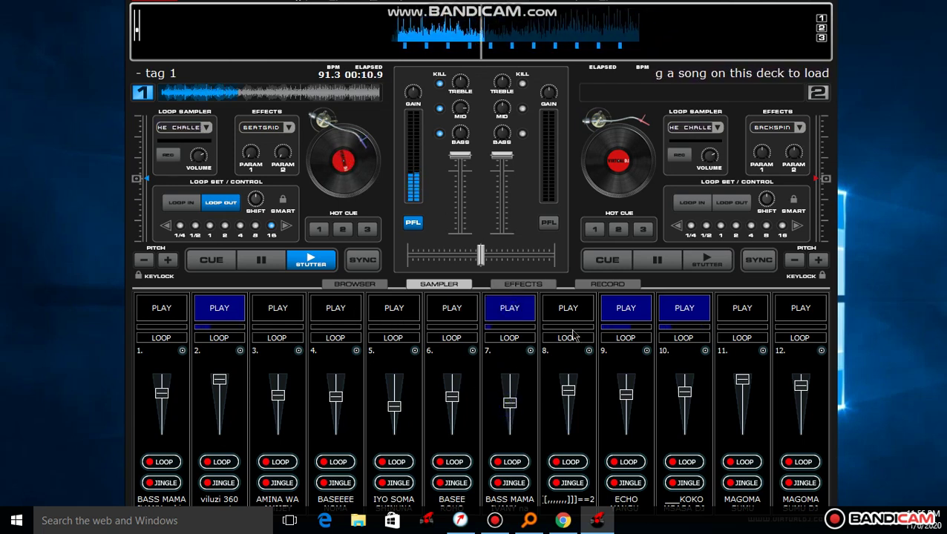
pyautogui.click(552, 312)
pyautogui.click(522, 310)
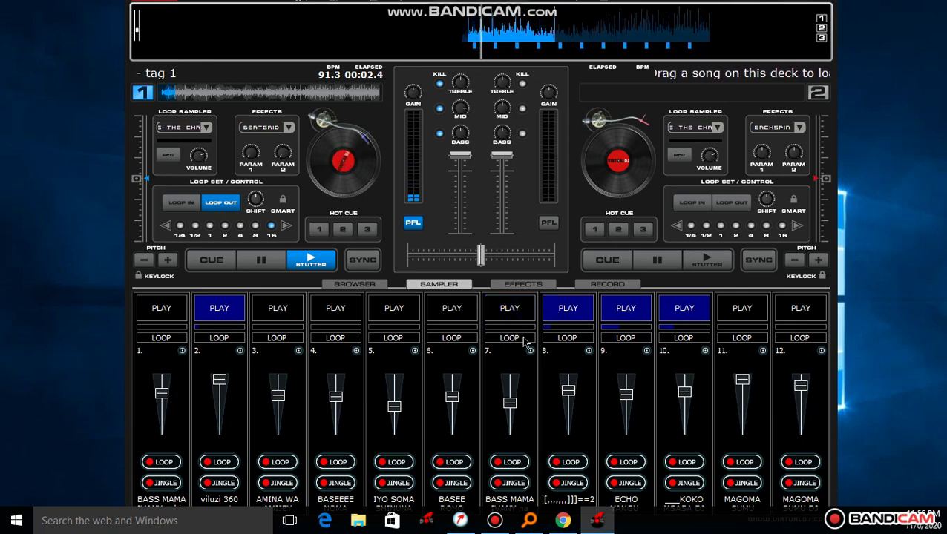
# Load a BASS MAMA IVANY BY DJ GAS sample into slot 7 and play it slightly louder in place of sample 8.
pyautogui.rightClick(523, 345)
pyautogui.click(553, 359)
pyautogui.click(378, 211)
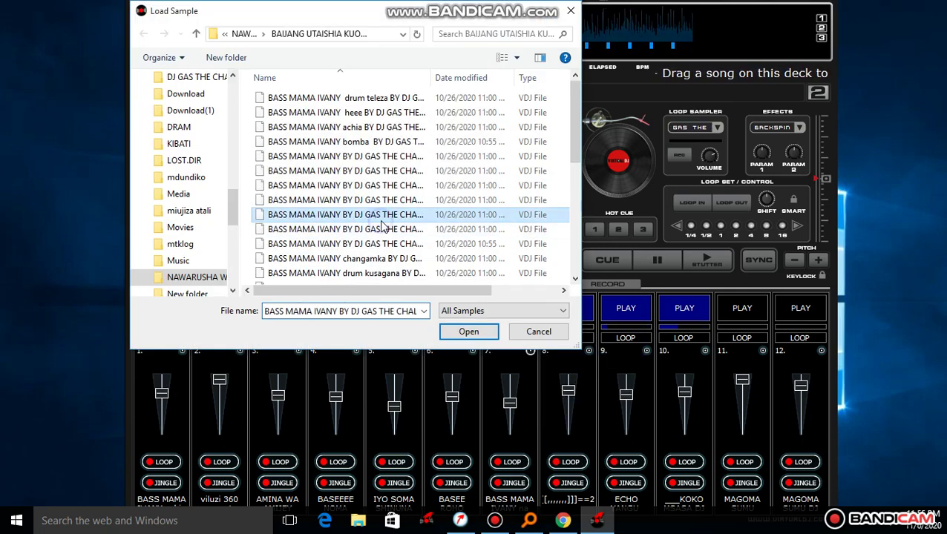
pyautogui.scroll(-1, 378, 211)
pyautogui.doubleClick(379, 209)
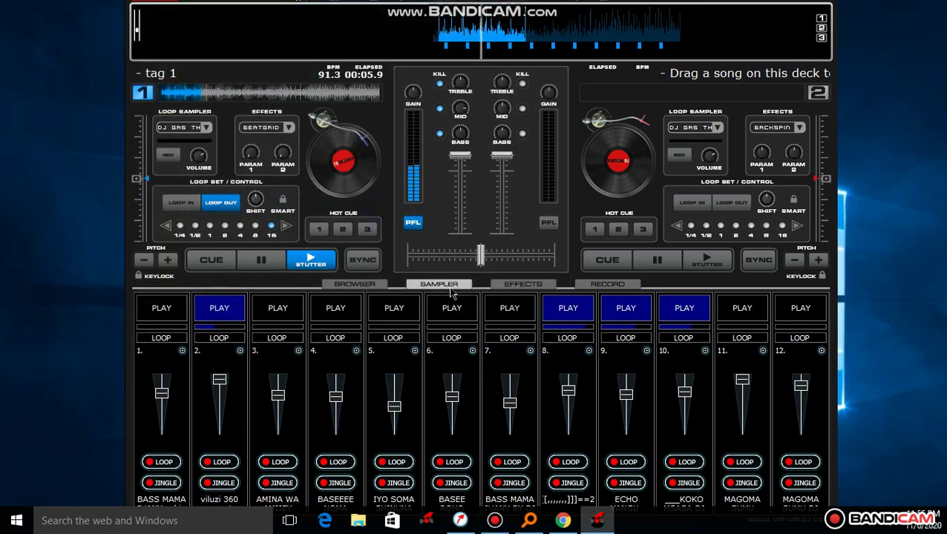
pyautogui.click(508, 315)
pyautogui.click(571, 316)
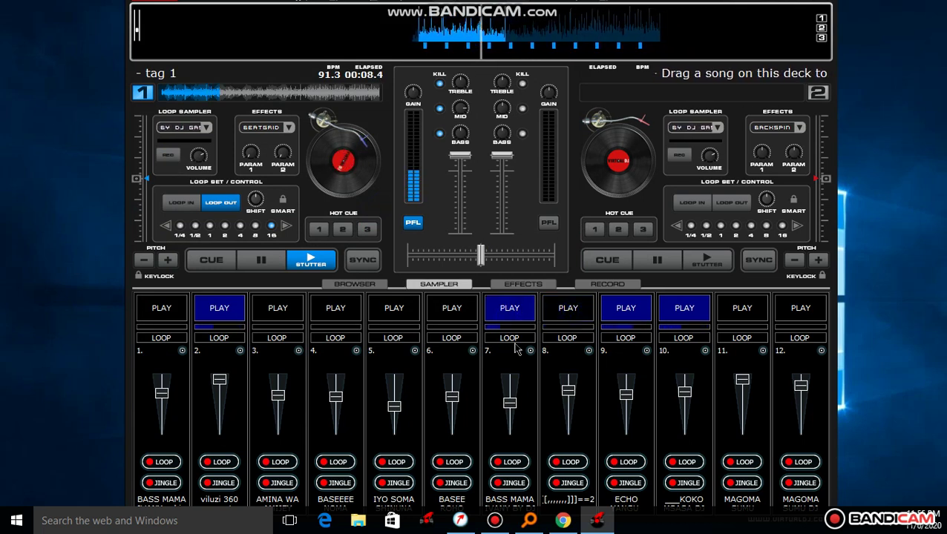
pyautogui.moveTo(505, 402); pyautogui.dragTo(505, 402)
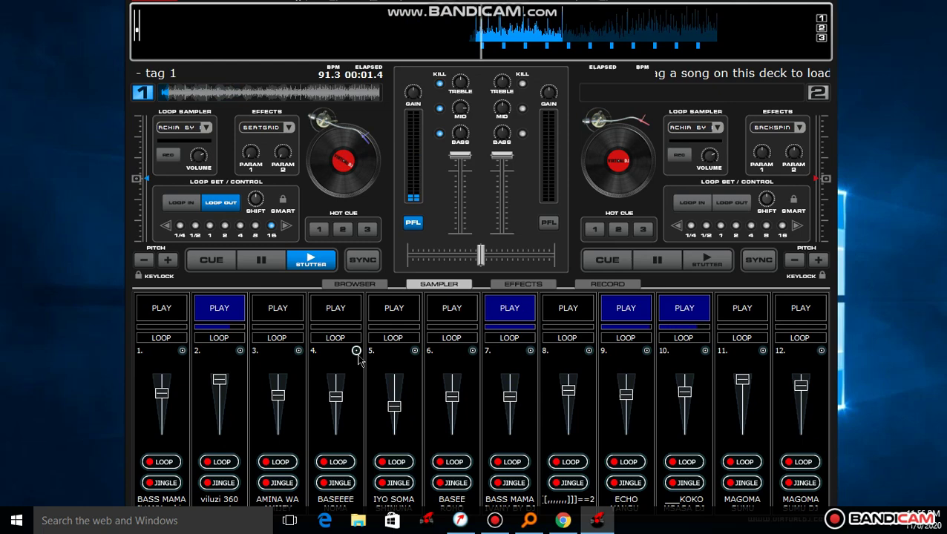
# Load BASS MAMA IVANY nzito into slot 4 and play it in place of sample 7.
pyautogui.click(356, 351)
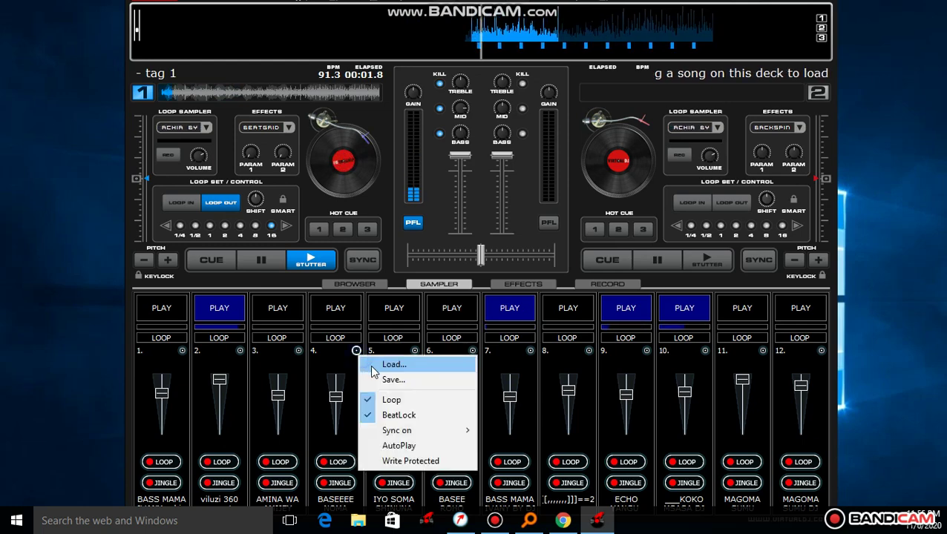
pyautogui.click(375, 363)
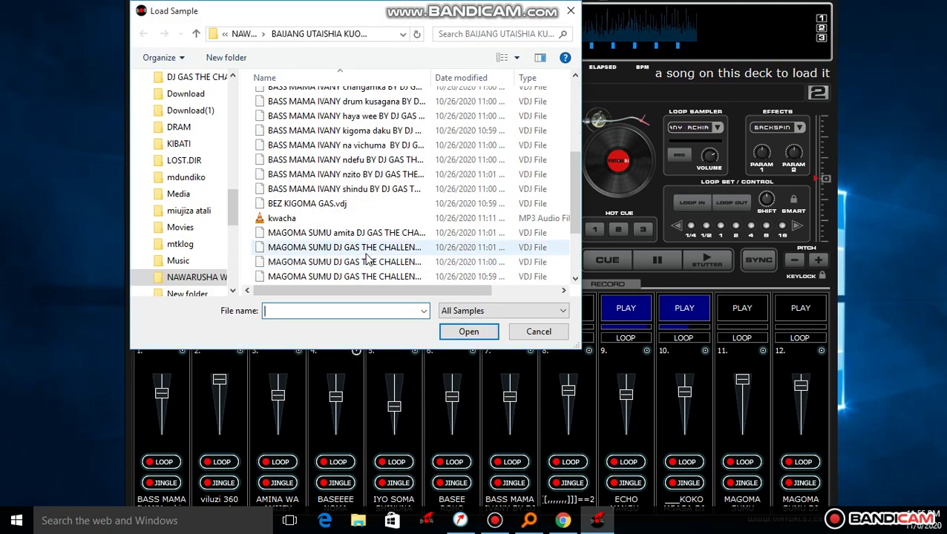
pyautogui.scroll(1, 366, 261)
pyautogui.doubleClick(358, 218)
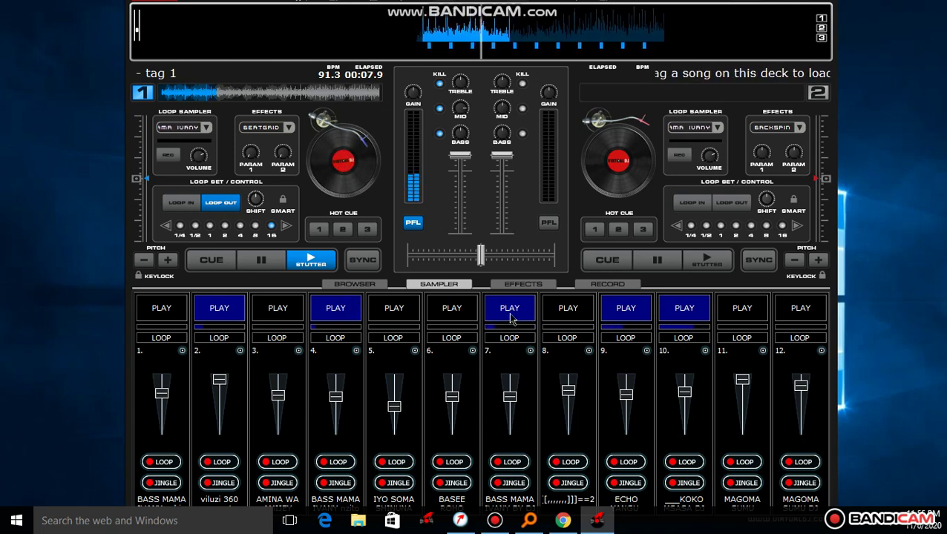
pyautogui.click(508, 319)
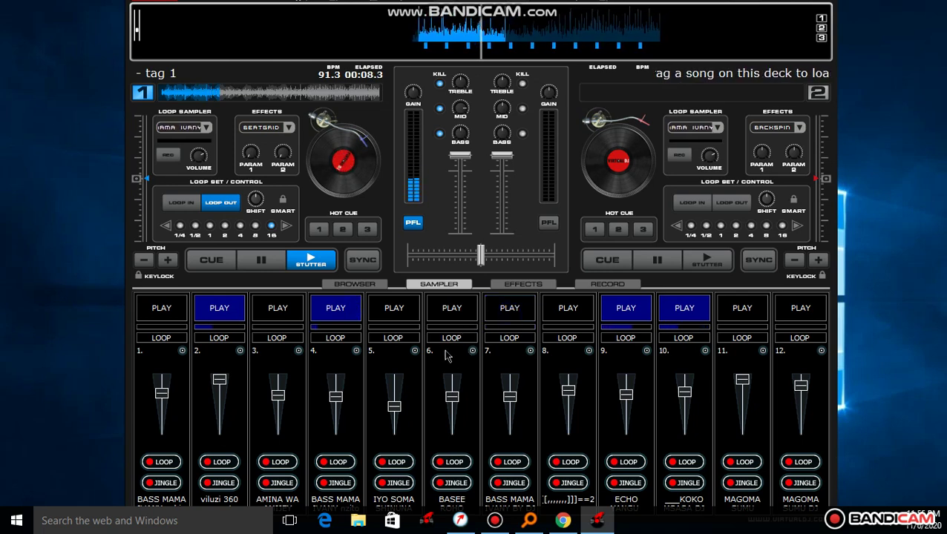
# Bring in samples 3 and 6, and stop sample 4.
pyautogui.click(276, 310)
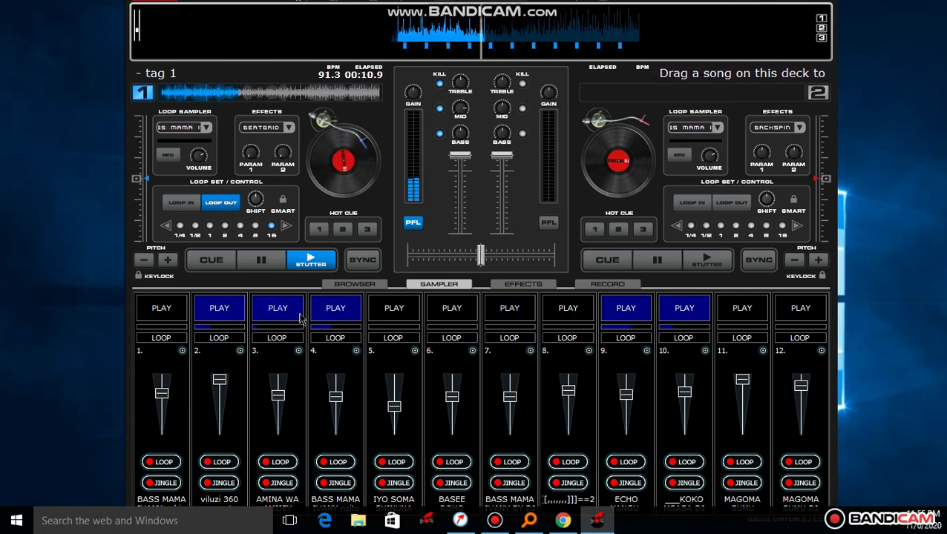
pyautogui.click(452, 319)
pyautogui.click(352, 310)
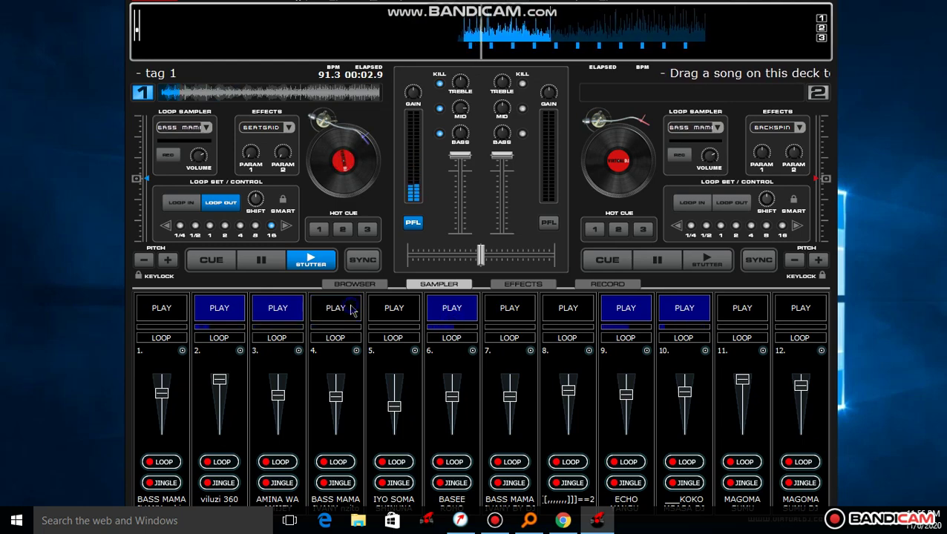
# Load a BASS MAMA IVANY BY DJ GAS sample into slot 4 and play it at a raised volume in place of sample 6.
pyautogui.click(356, 350)
pyautogui.click(378, 362)
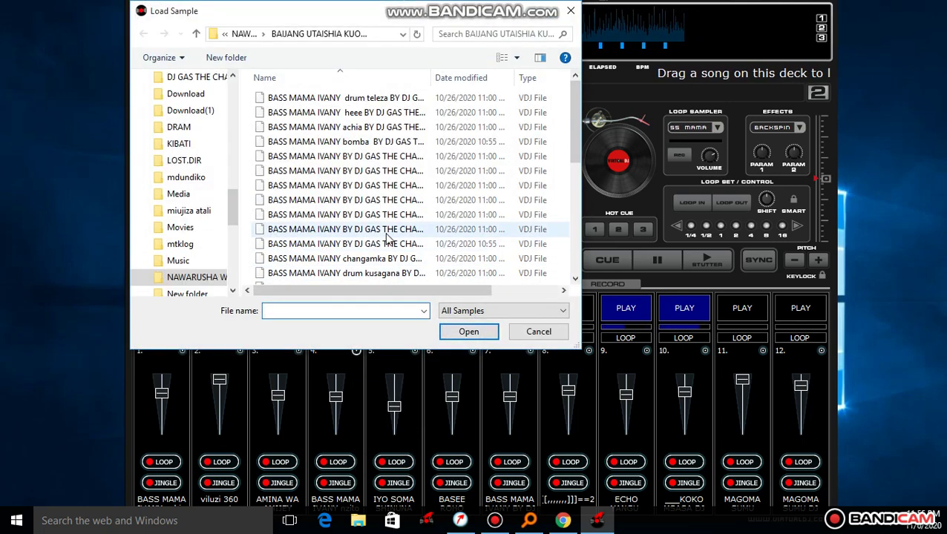
pyautogui.doubleClick(378, 173)
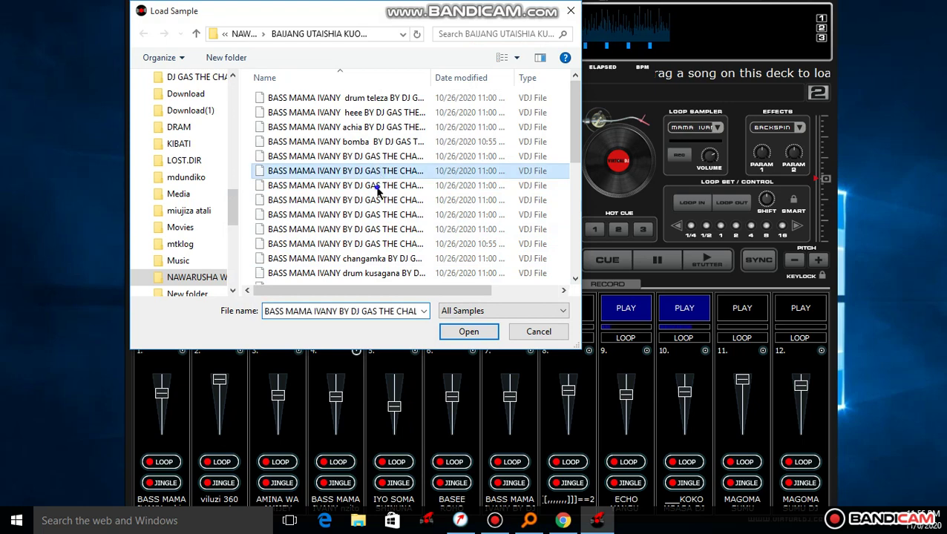
pyautogui.click(353, 314)
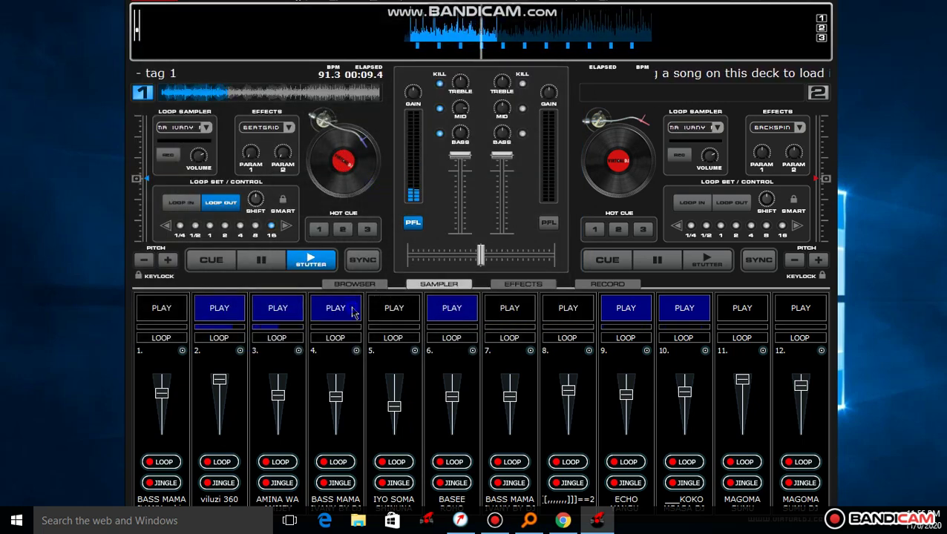
pyautogui.click(451, 312)
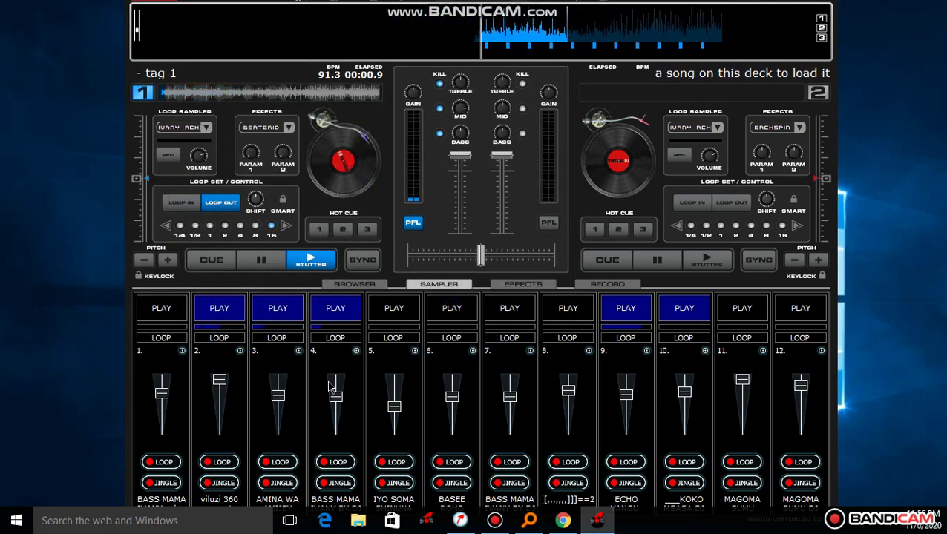
pyautogui.moveTo(335, 397); pyautogui.dragTo(336, 384)
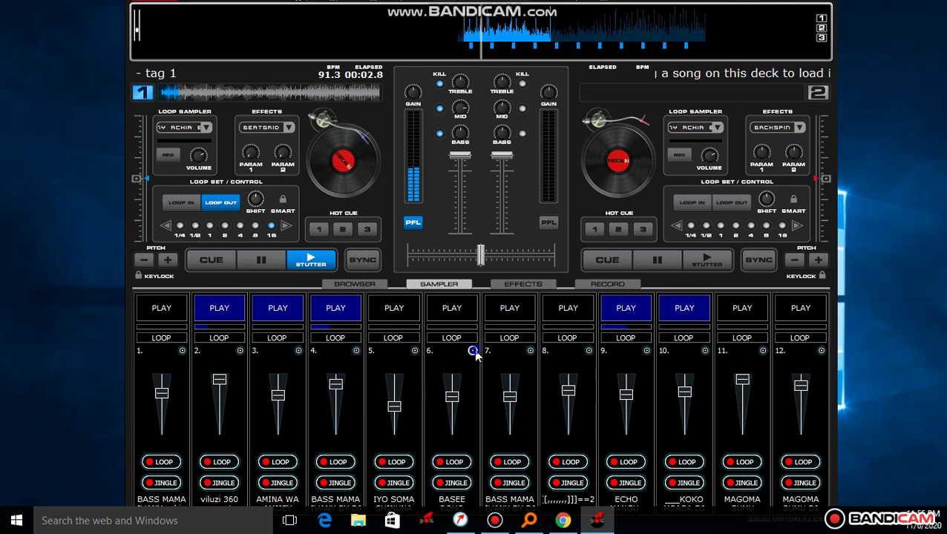
# Load another BASS MAMA IVANY BY DJ GAS sample into slot 6 and start it.
pyautogui.click(472, 351)
pyautogui.click(504, 361)
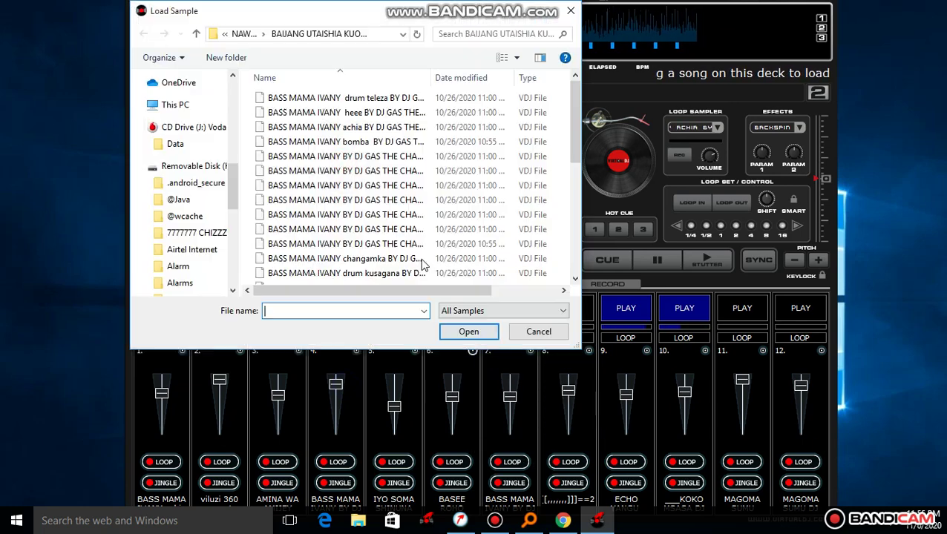
pyautogui.doubleClick(361, 157)
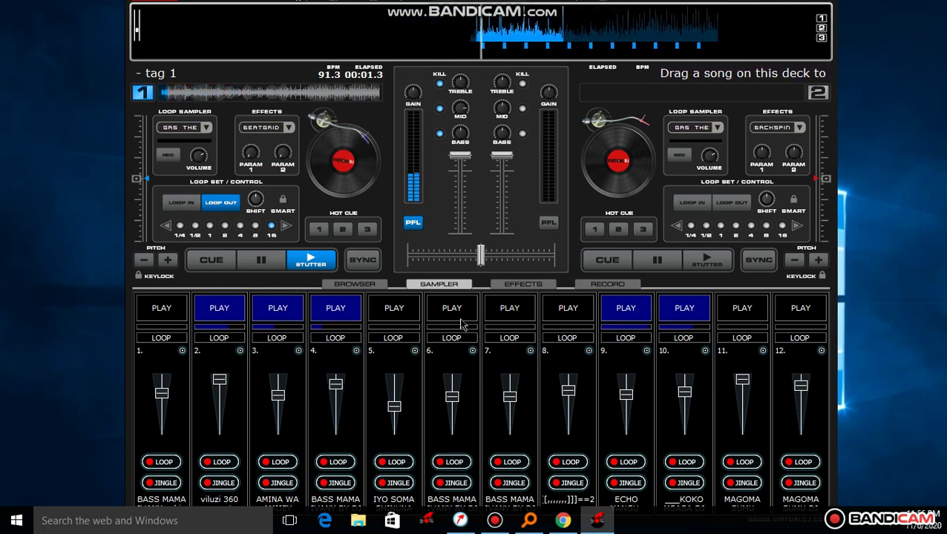
pyautogui.click(461, 321)
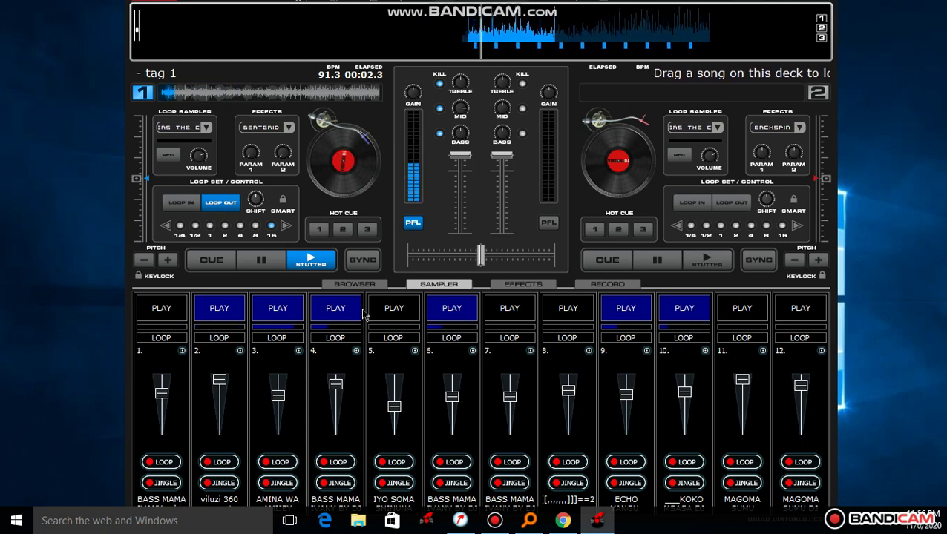
# Stop sample 4, load the sixth listed BASS MAMA IVANY BY DJ GAS sample into slot 4, and start it.
pyautogui.click(358, 312)
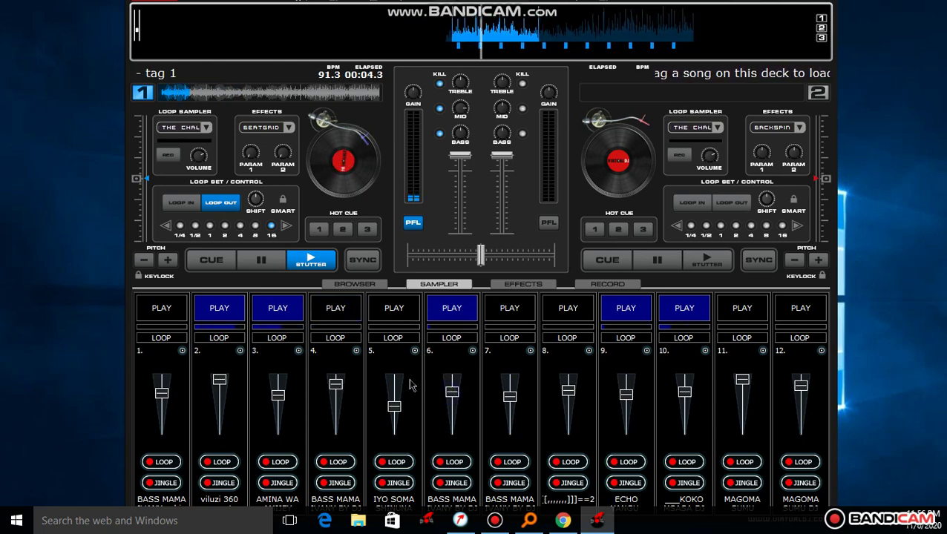
pyautogui.click(356, 351)
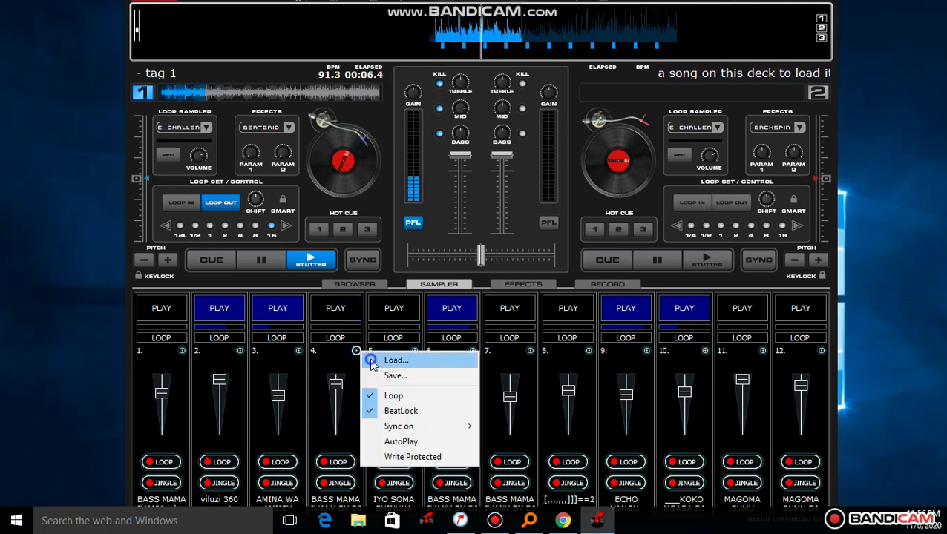
pyautogui.click(382, 361)
pyautogui.click(408, 249)
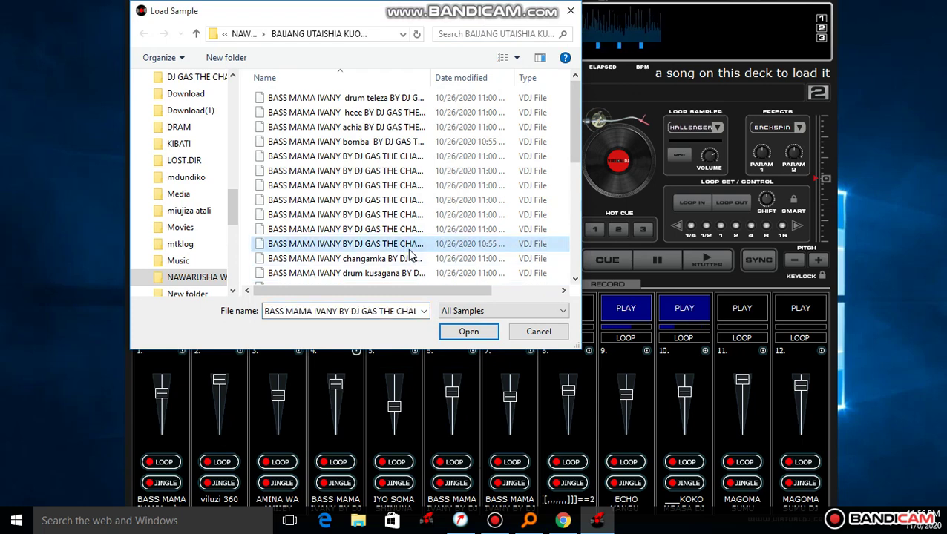
pyautogui.click(401, 215)
pyautogui.doubleClick(404, 231)
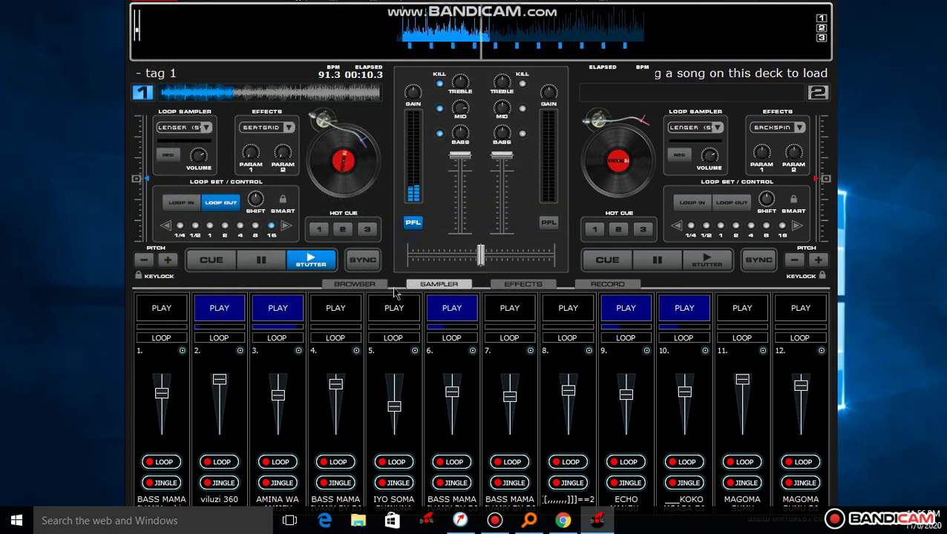
pyautogui.click(340, 313)
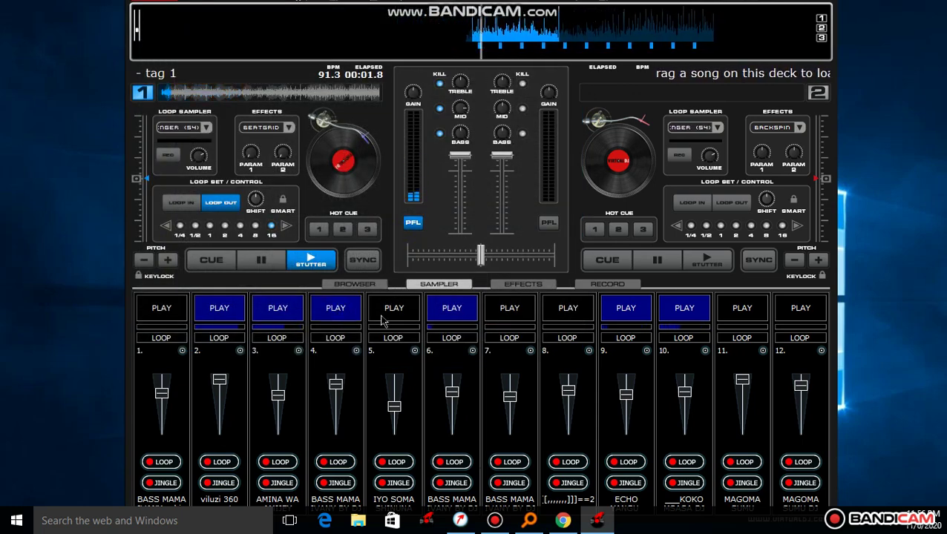
# Load the first listed BASS MAMA IVANY BY DJ GAS sample into slot 6 and play it louder in place of sample 4.
pyautogui.click(446, 310)
pyautogui.click(473, 351)
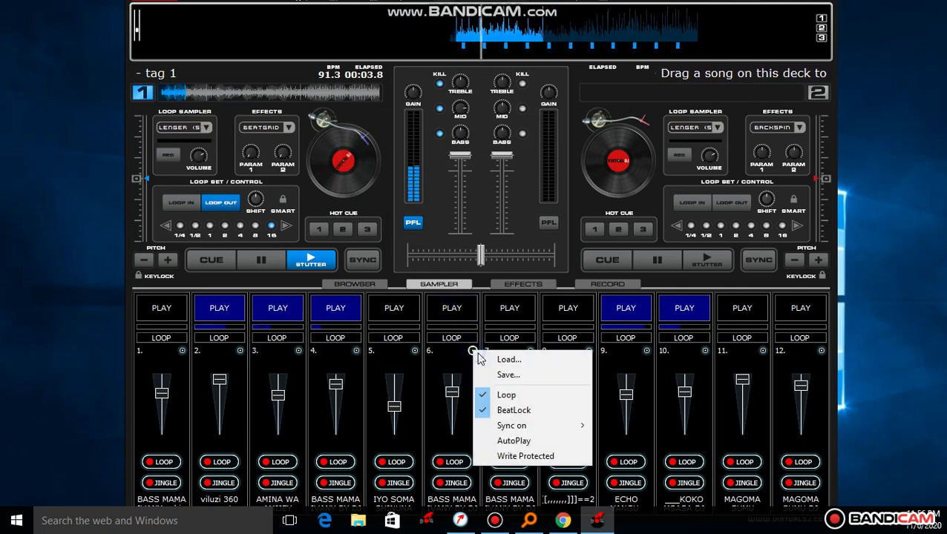
pyautogui.click(498, 360)
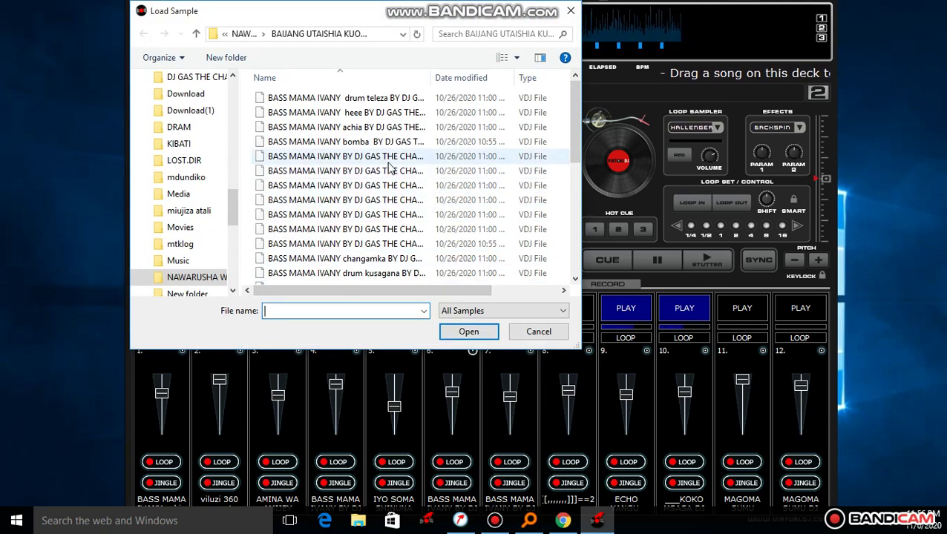
pyautogui.doubleClick(391, 156)
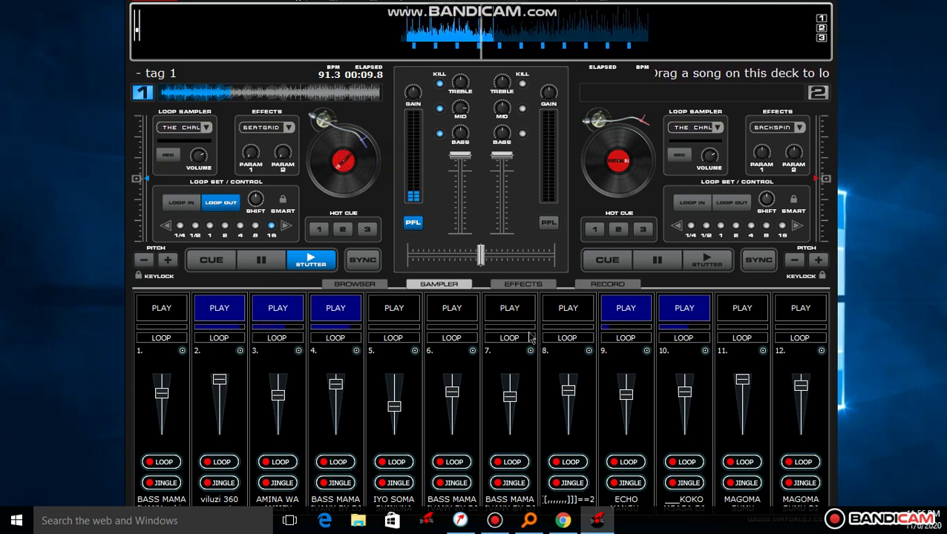
pyautogui.click(461, 313)
pyautogui.click(359, 317)
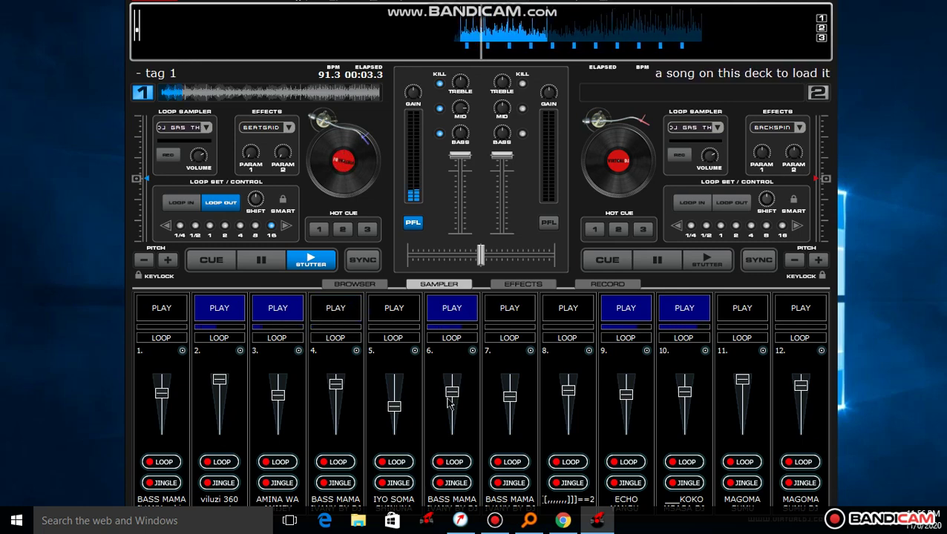
# Load the fourth listed BASS MAMA IVANY BY DJ GAS sample into slot 4 and play it together with sample 6.
pyautogui.click(357, 350)
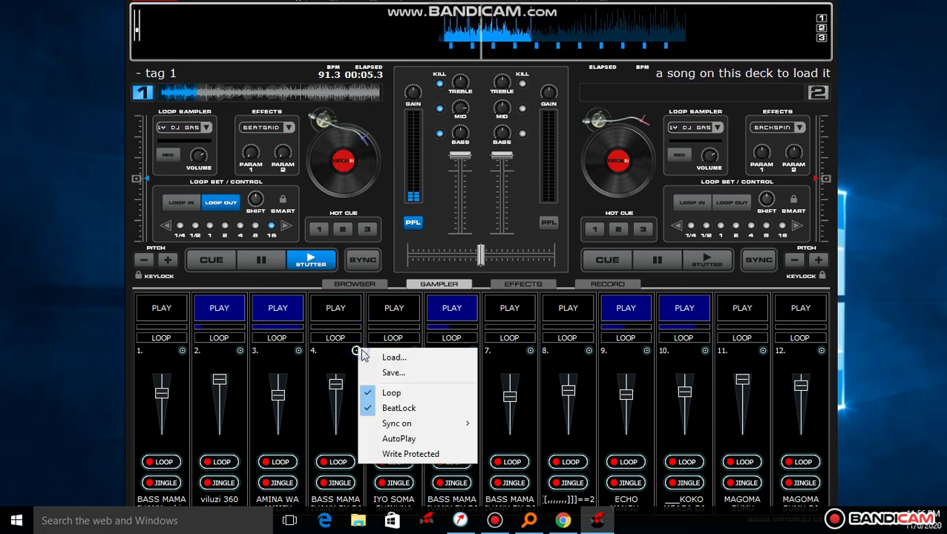
pyautogui.click(375, 357)
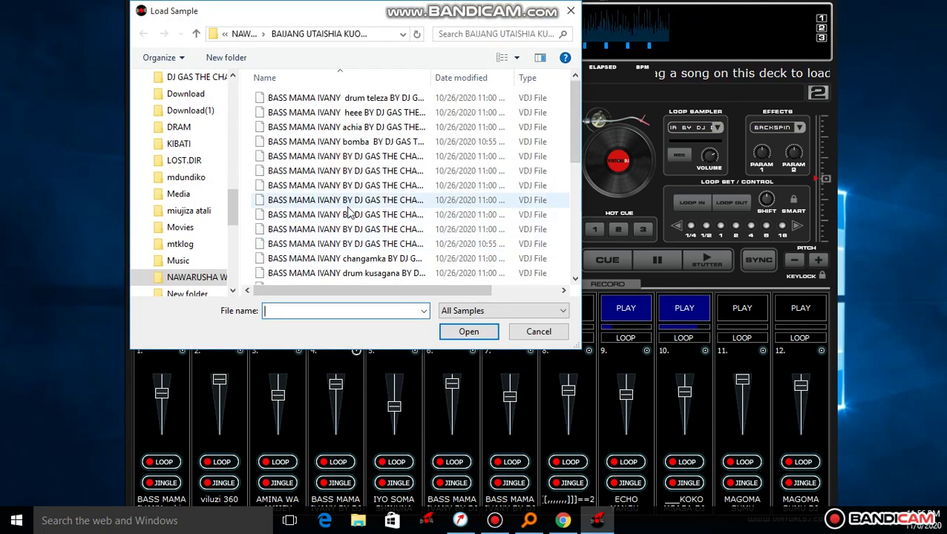
pyautogui.doubleClick(349, 199)
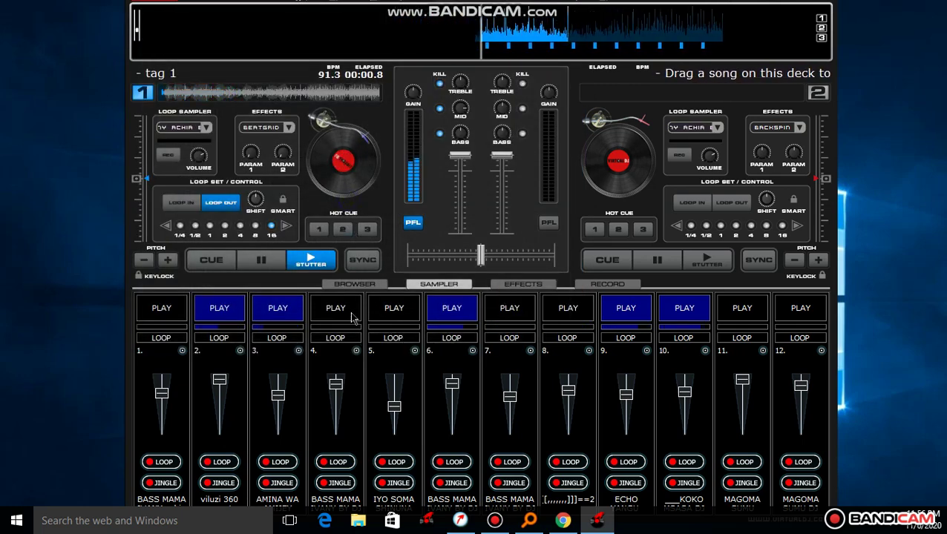
pyautogui.click(351, 316)
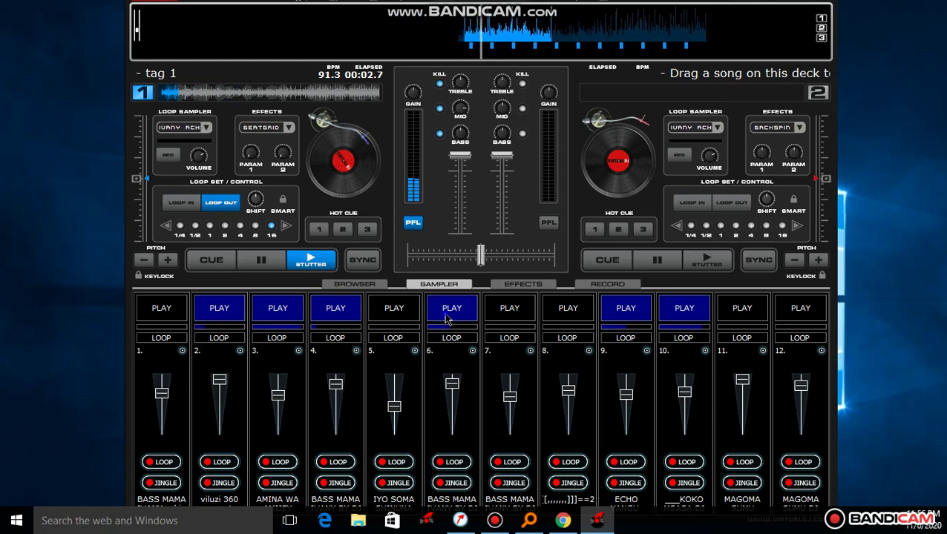
pyautogui.click(447, 317)
pyautogui.click(446, 317)
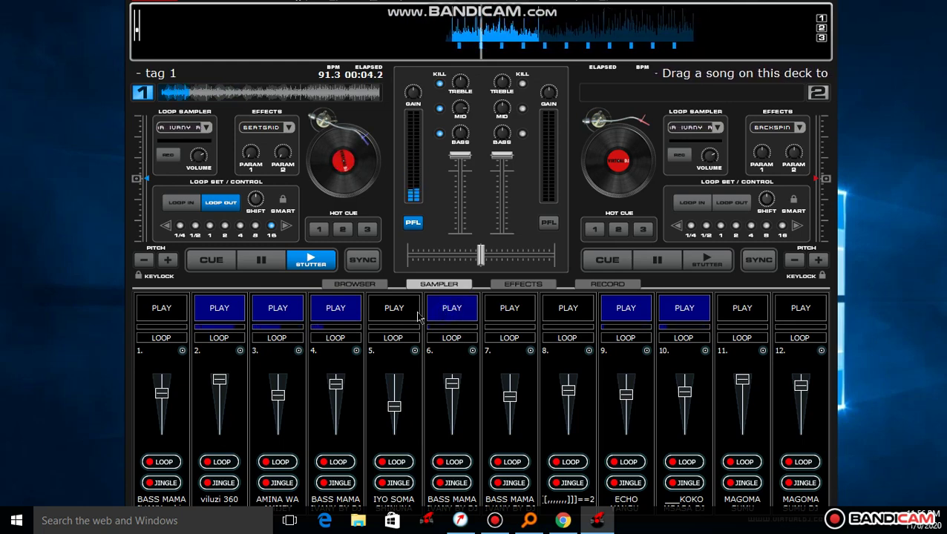
# Stop sample 4, reload slot 4 with the sixth listed BASS MAMA IVANY BY DJ GAS sample, and restart it.
pyautogui.click(350, 316)
pyautogui.click(357, 351)
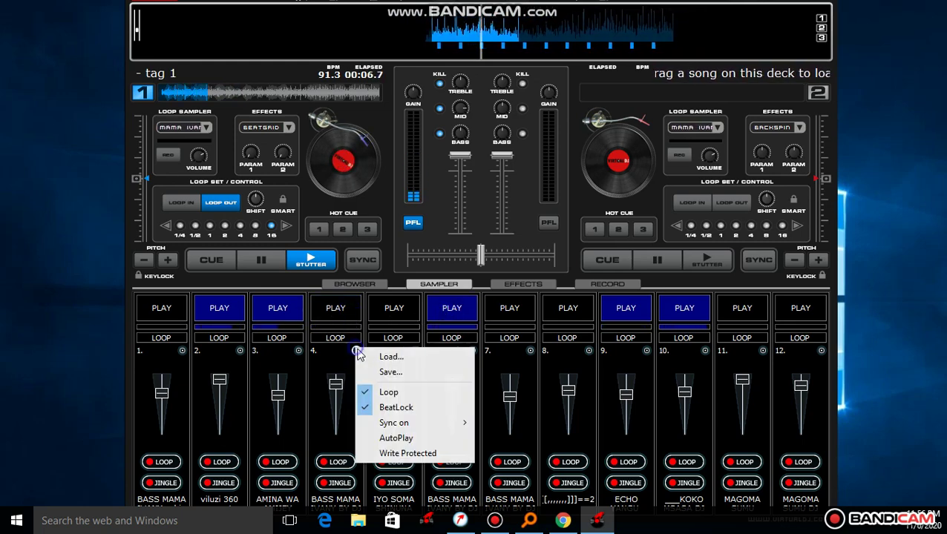
pyautogui.click(362, 356)
pyautogui.doubleClick(358, 234)
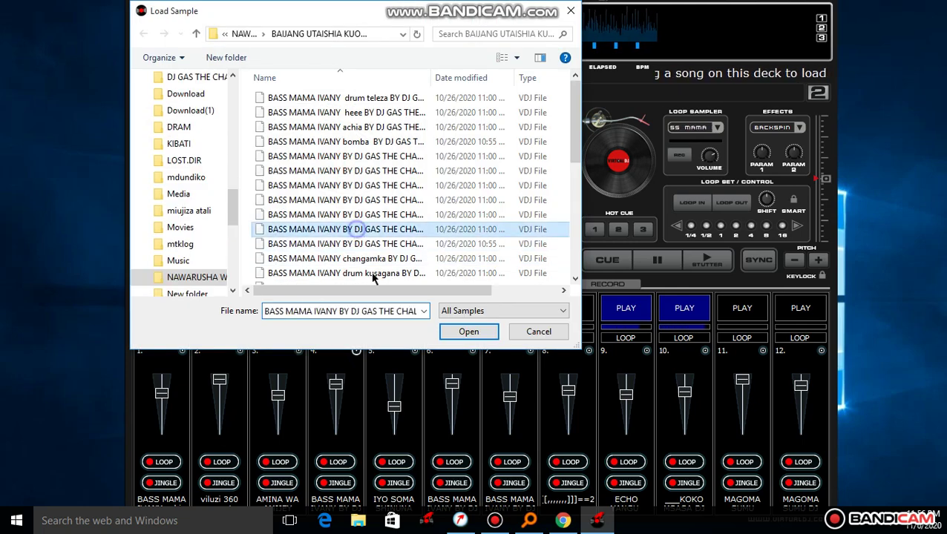
pyautogui.click(356, 313)
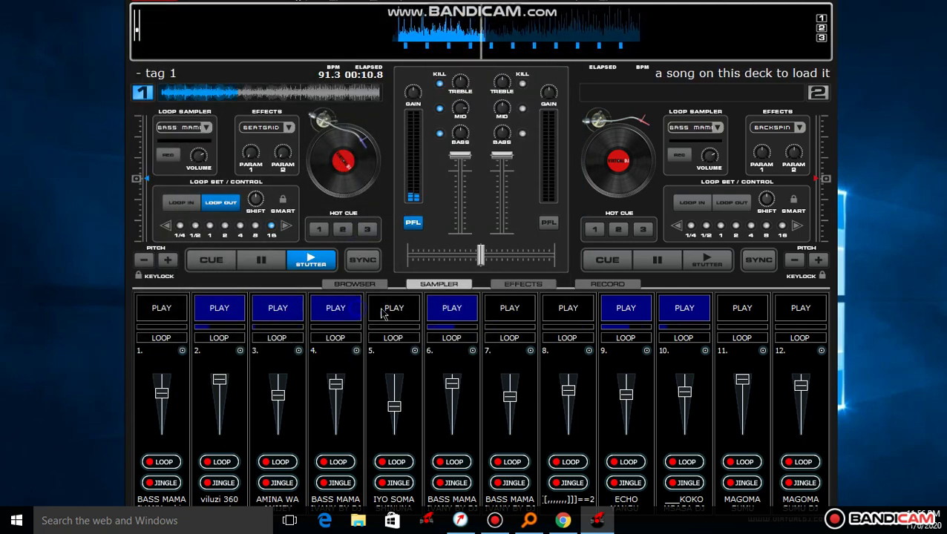
# Stop sample 6 and bring in sample 8 instead.
pyautogui.click(441, 312)
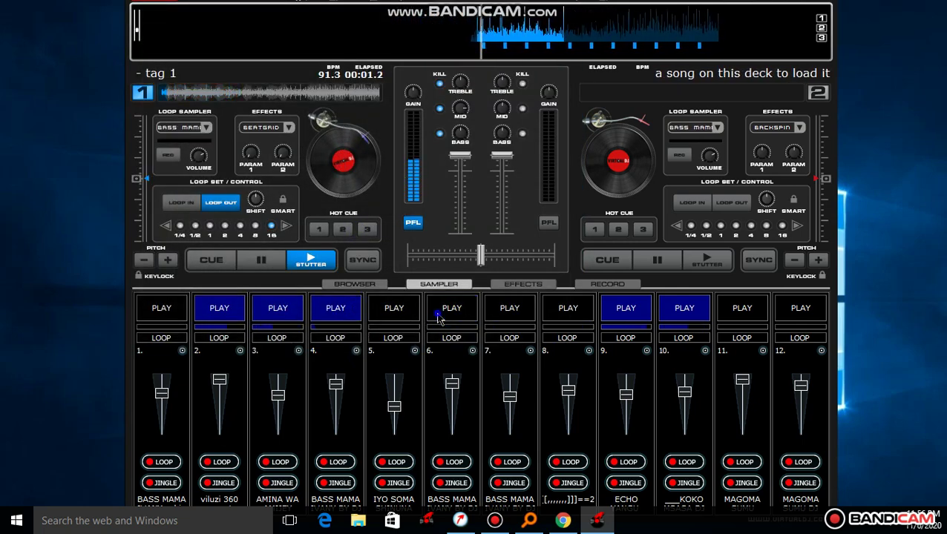
pyautogui.click(561, 312)
pyautogui.click(565, 310)
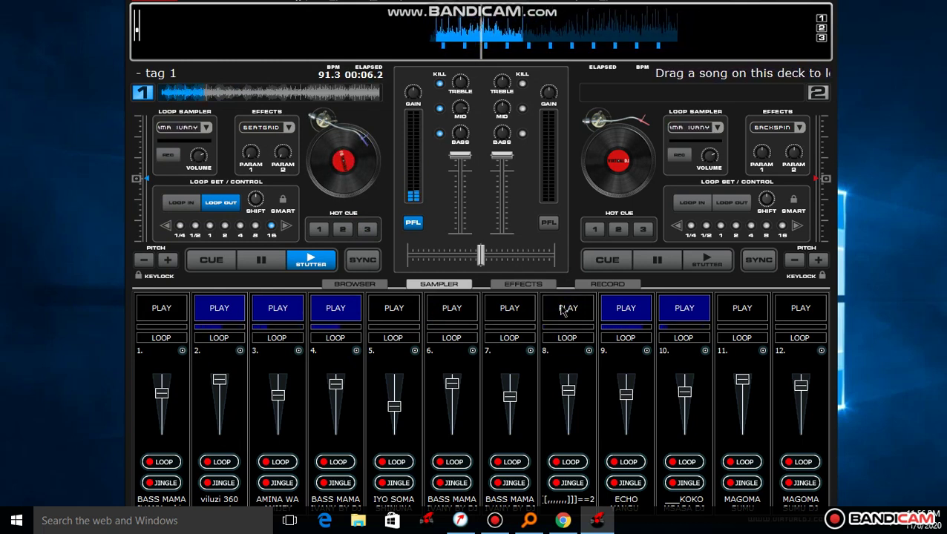
pyautogui.click(563, 312)
# Stop sample 4, load the seventh listed BASS MAMA IVANY BY DJ GAS sample into slot 4, and play it alongside sample 8.
pyautogui.click(342, 317)
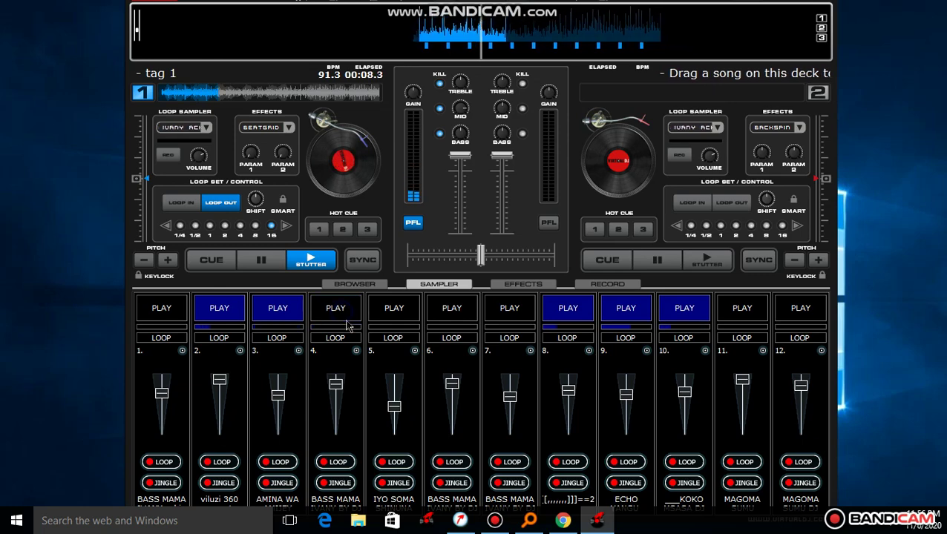
pyautogui.click(356, 351)
pyautogui.click(369, 363)
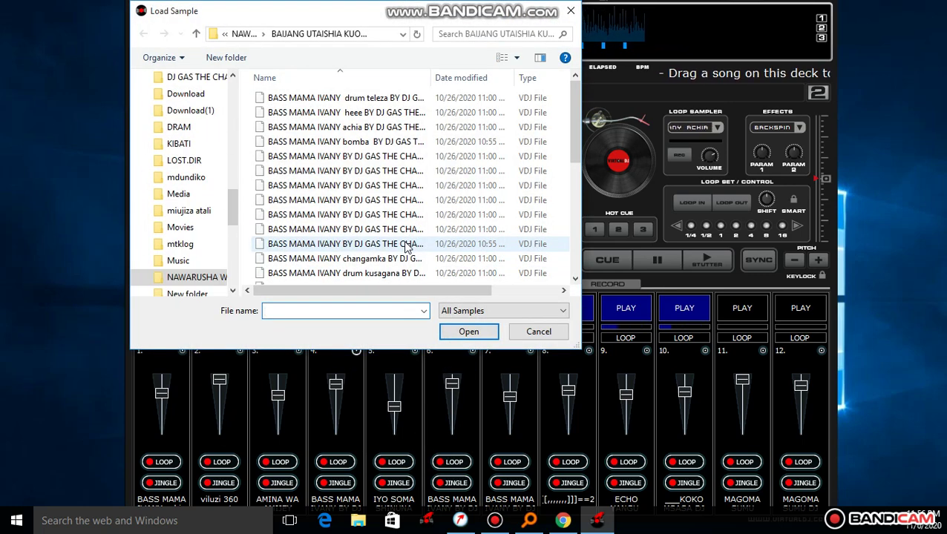
pyautogui.doubleClick(402, 244)
pyautogui.click(343, 312)
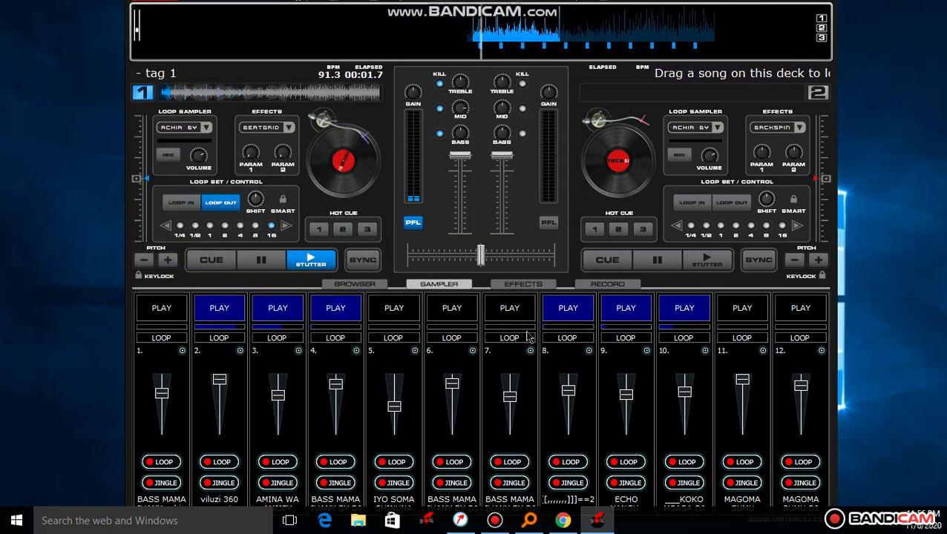
# Play sample 11 in place of sample 8, and stop sample 4.
pyautogui.click(579, 315)
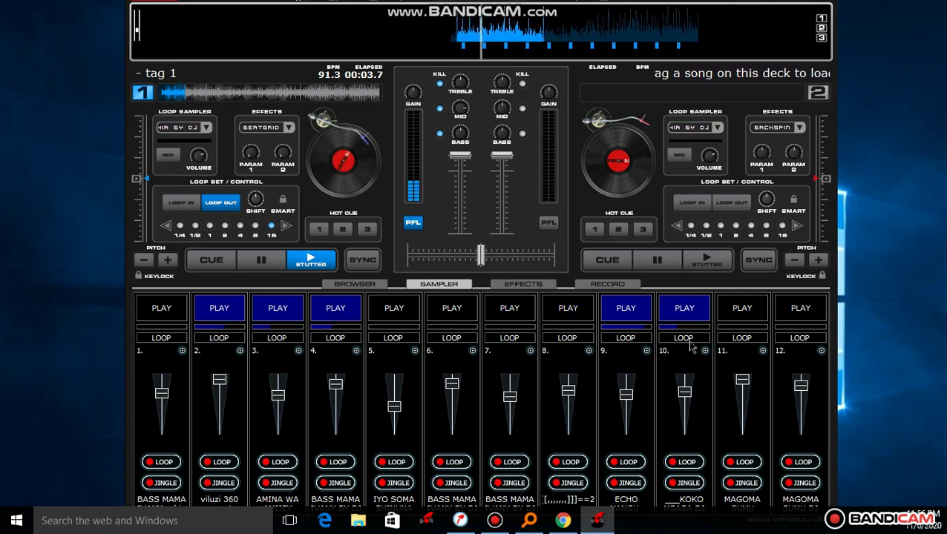
pyautogui.click(731, 312)
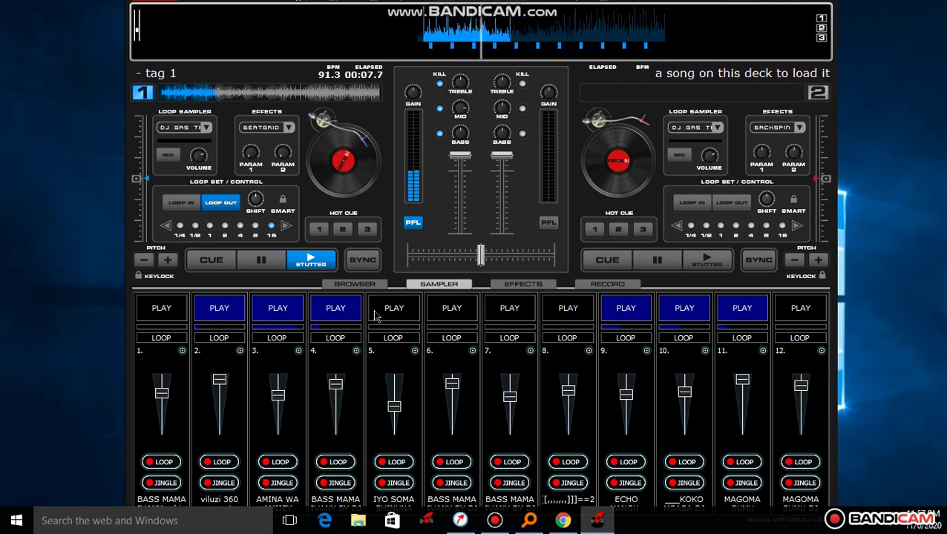
pyautogui.click(338, 308)
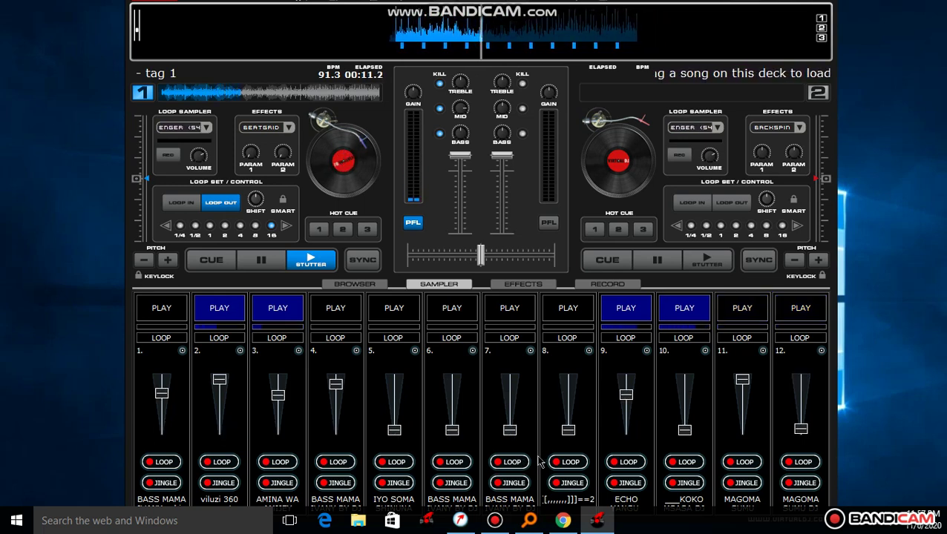
pyautogui.click(496, 520)
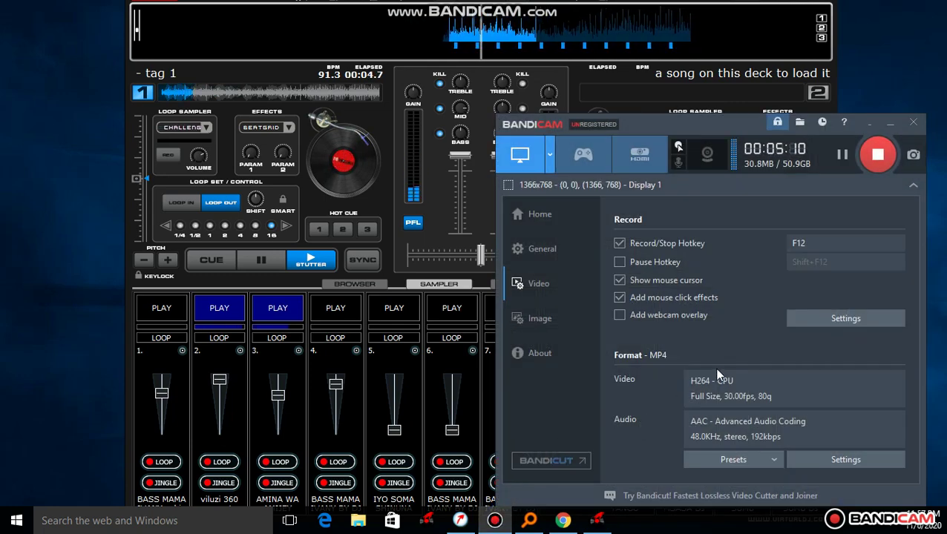